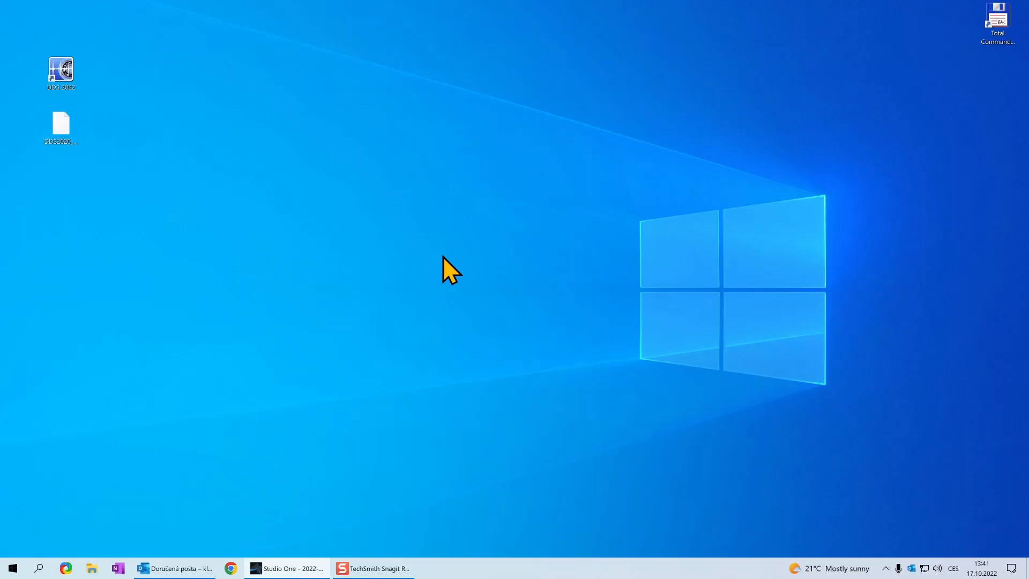
Reach the Ethernet adapter's IPv4 protocol settings from the network status page.
left_click(13, 568)
type("network")
key("Return")
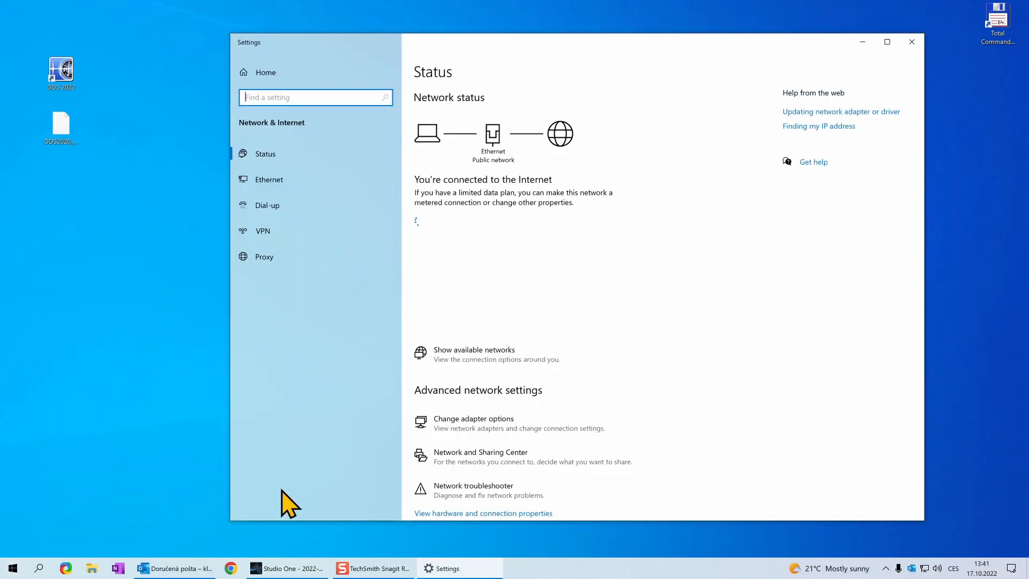
left_click(482, 426)
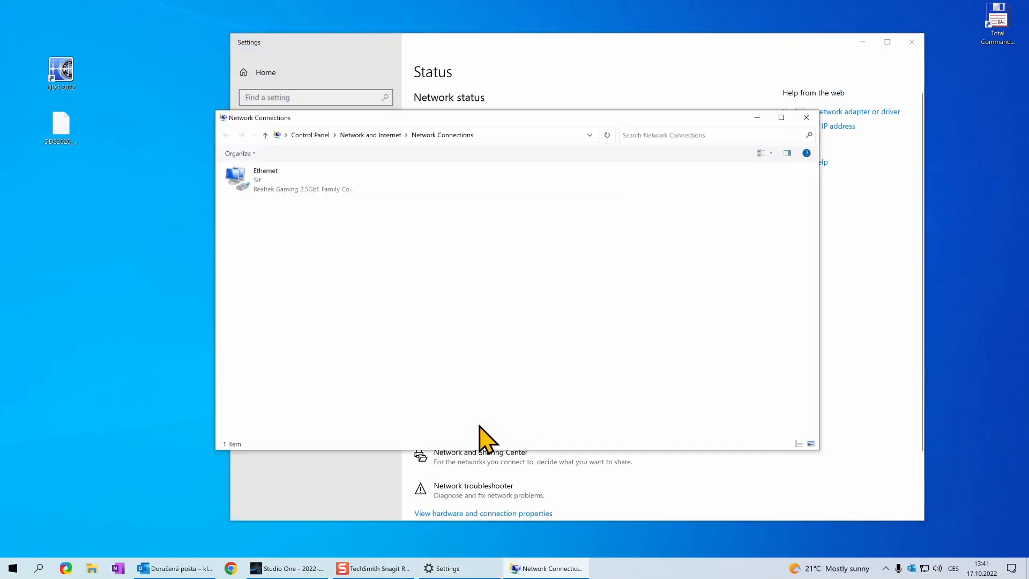
right_click(302, 185)
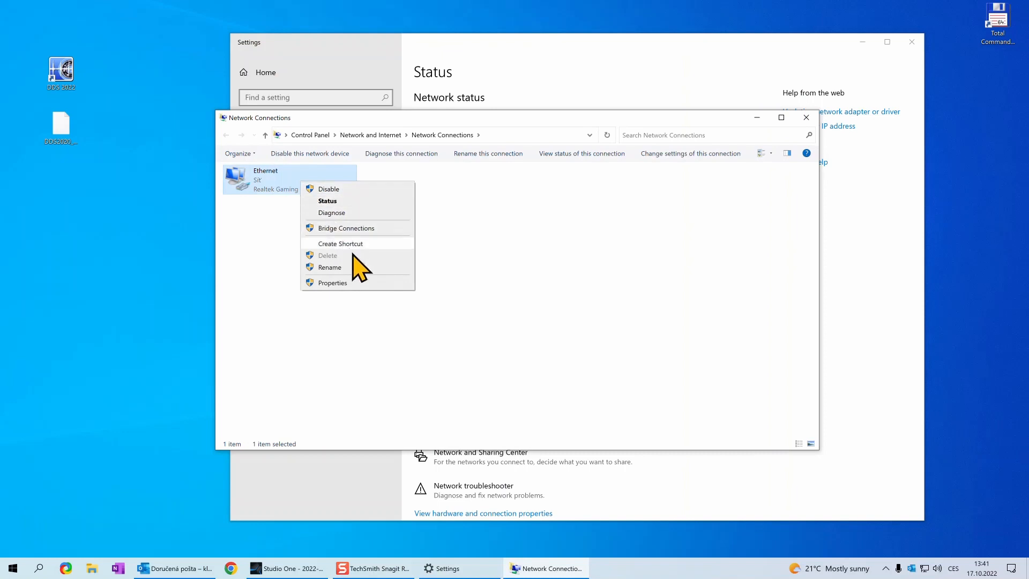
left_click(331, 283)
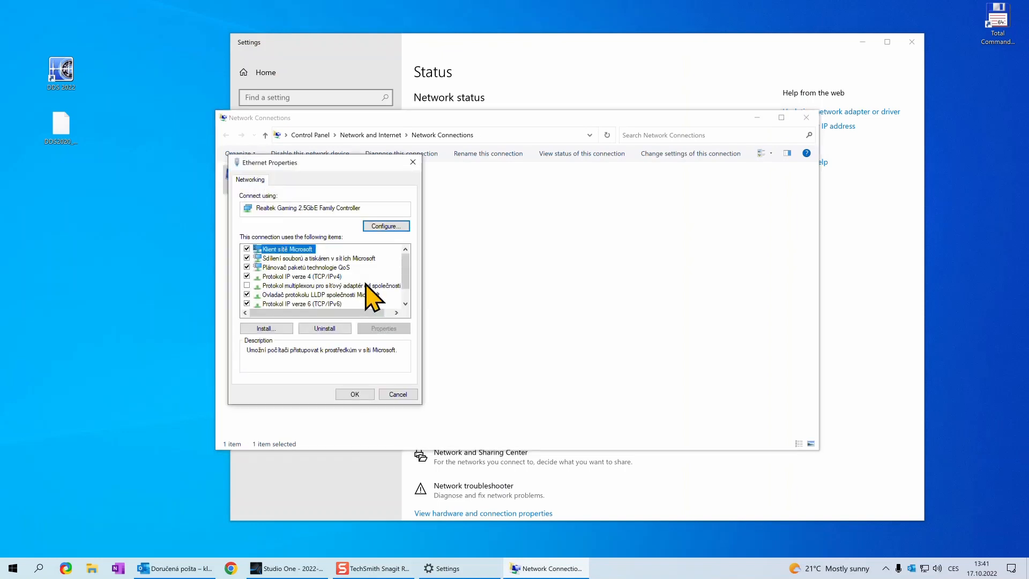
left_click(305, 277)
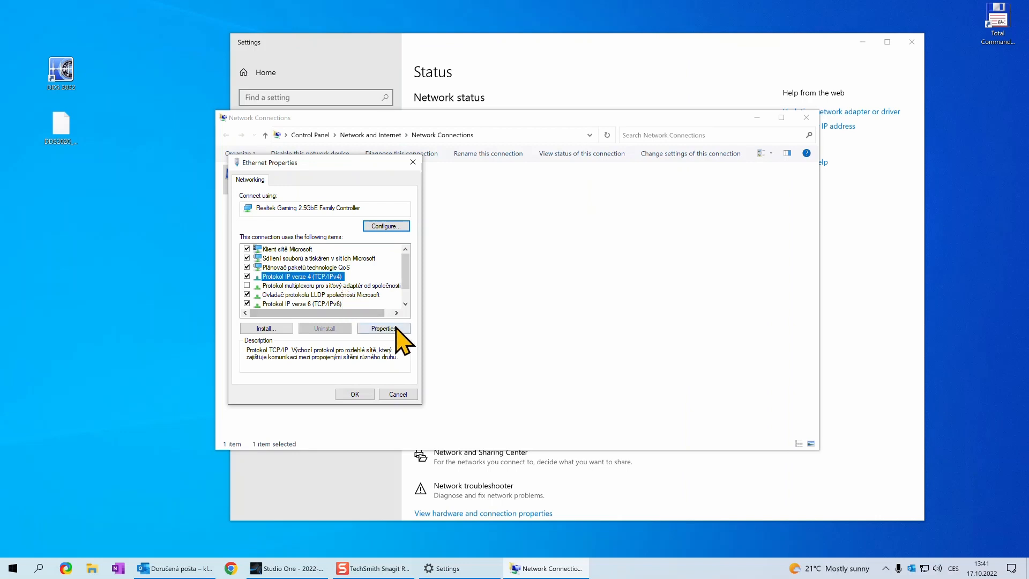
left_click(384, 329)
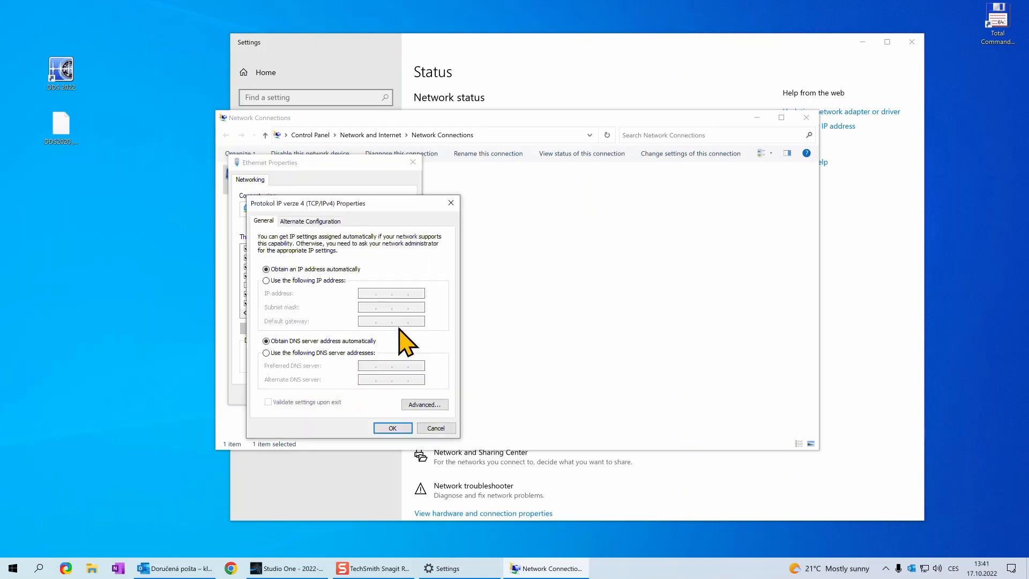
Set a fixed IPv4 address 192.168.1.10 with subnet mask 255.255.255.0 and apply it.
left_click(331, 281)
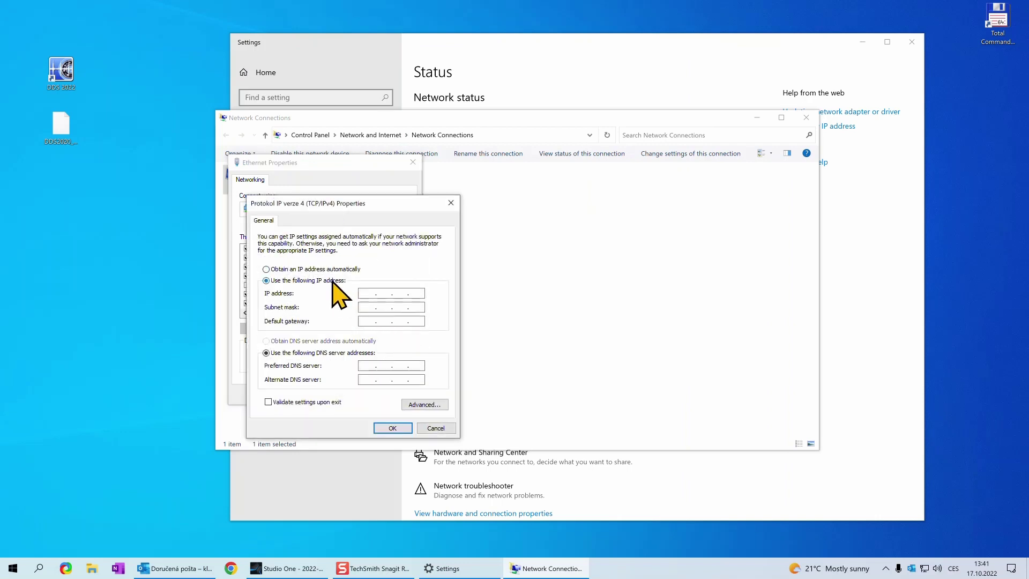
left_click(364, 294)
type("192 . ")
type("168 . 1 .")
double_click(368, 293)
left_click(382, 292)
type("10")
left_click(402, 308)
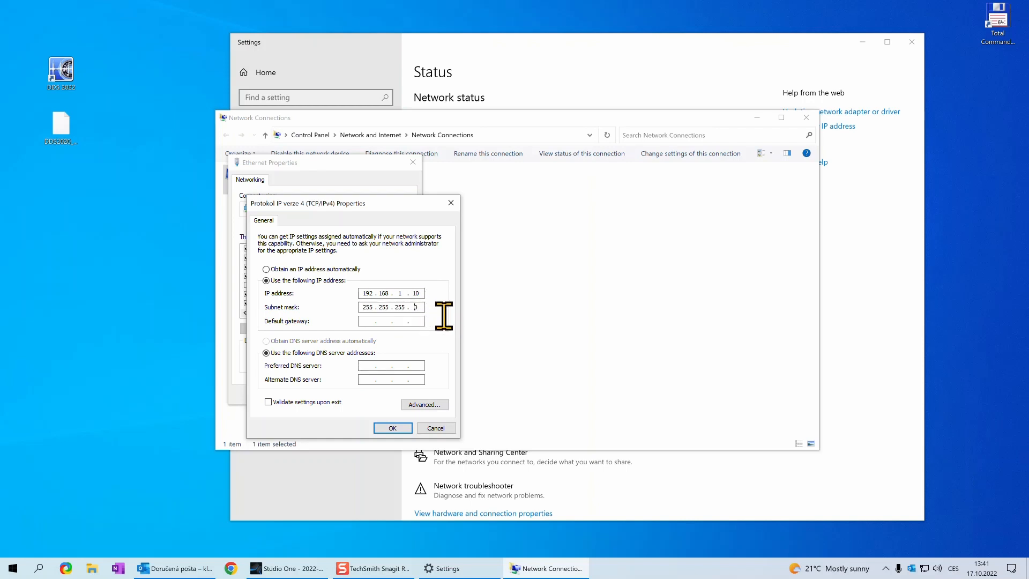
left_click(393, 429)
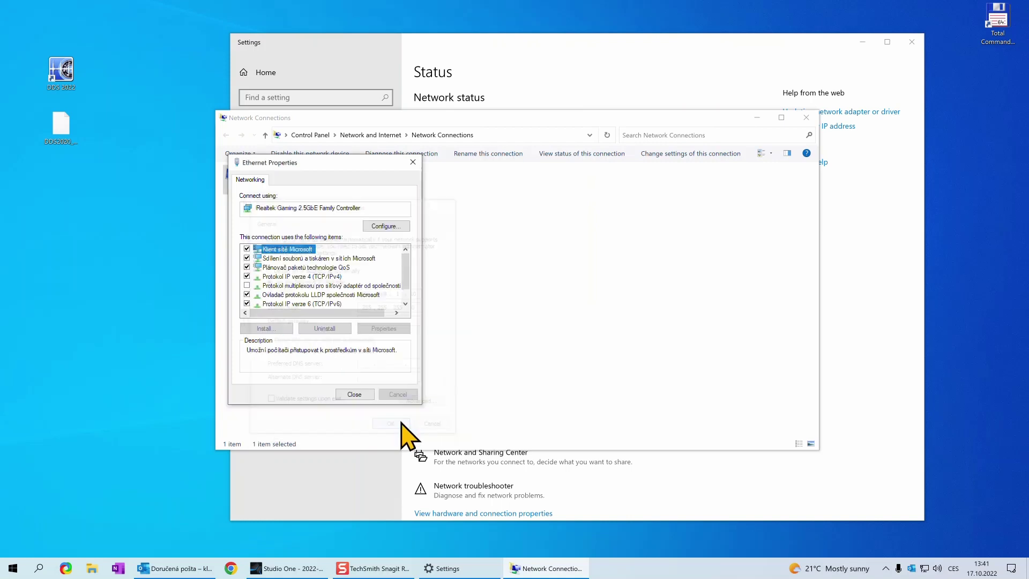
Close Ethernet properties and start a Remote Desktop Connection to 192.168.1.201.
left_click(362, 393)
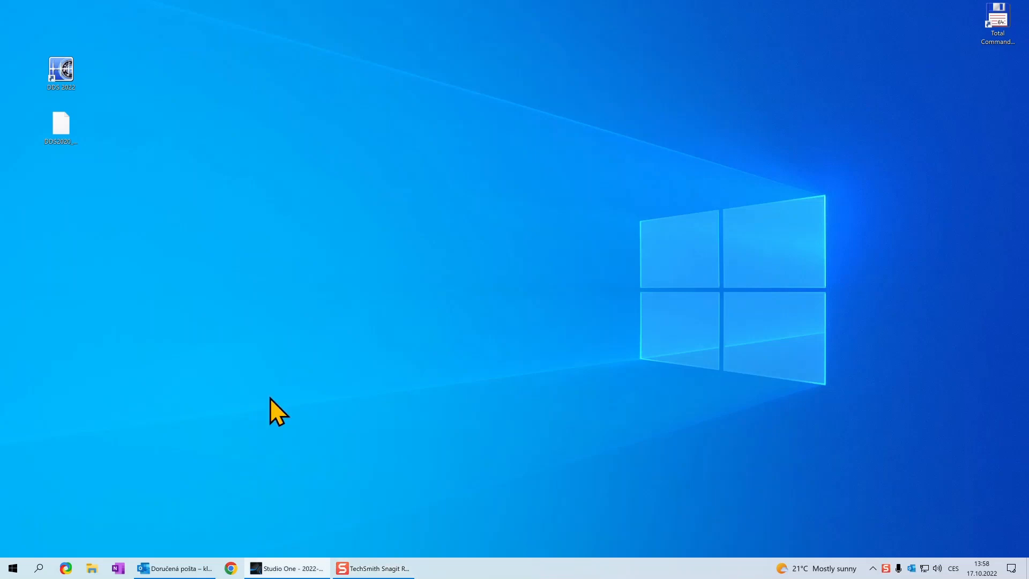
left_click(13, 569)
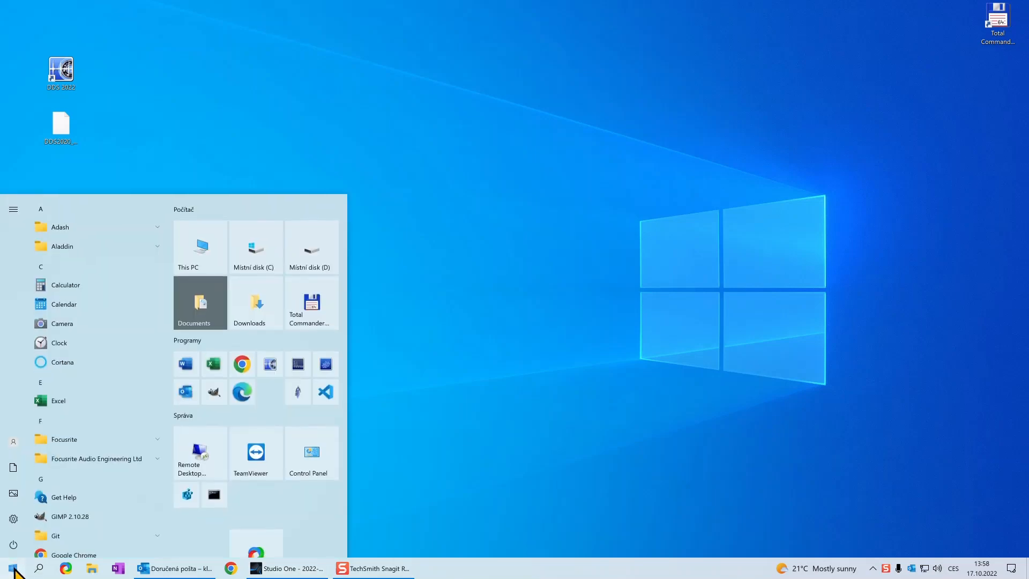
type("remot")
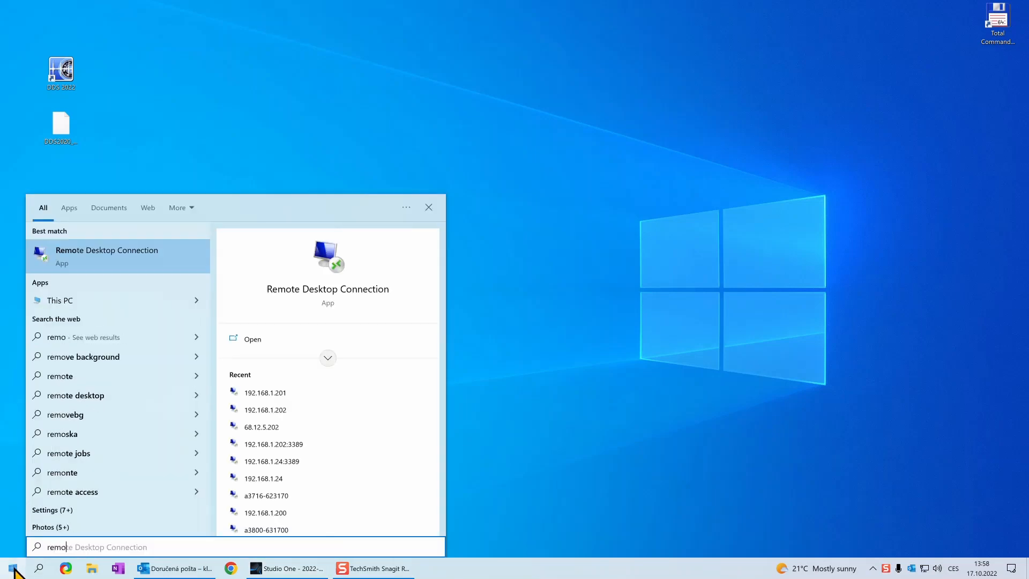
key("Return")
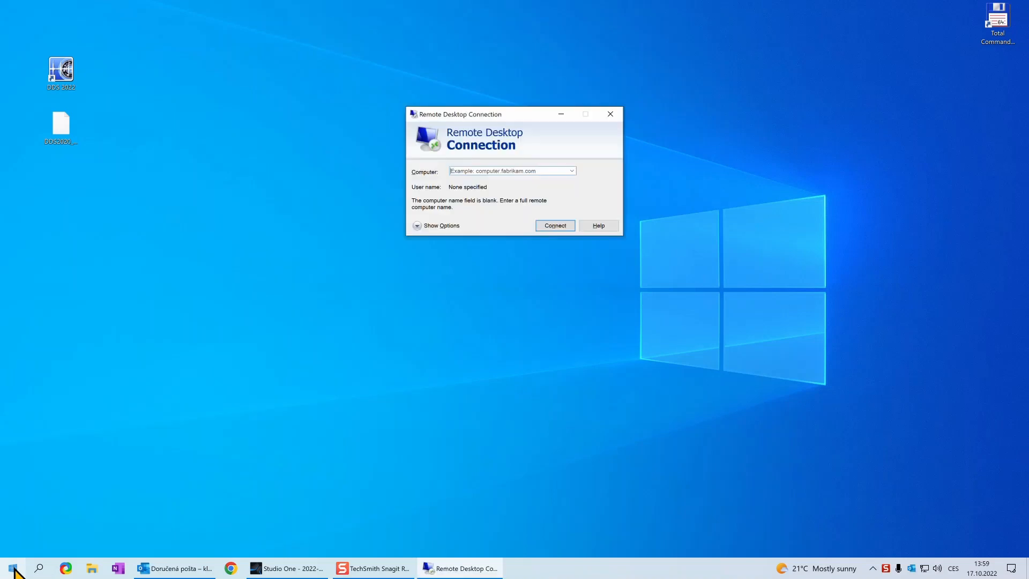
type("192.168.")
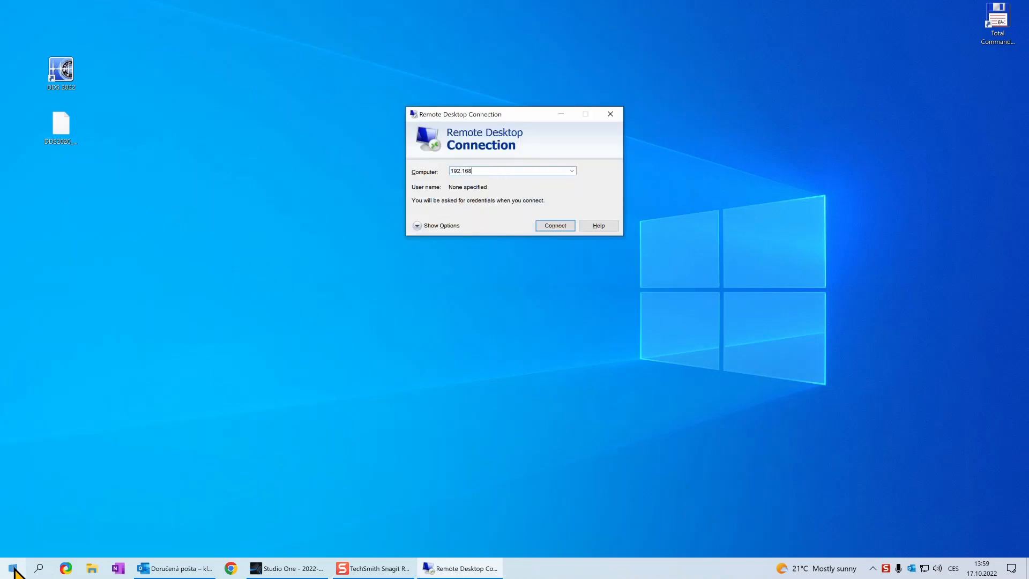
type("1.201")
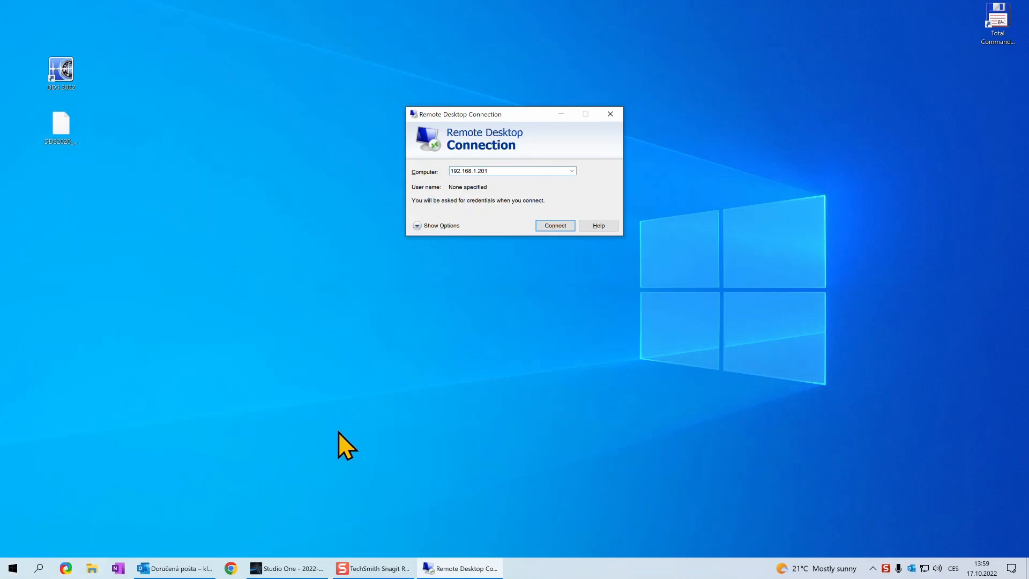
left_click(556, 225)
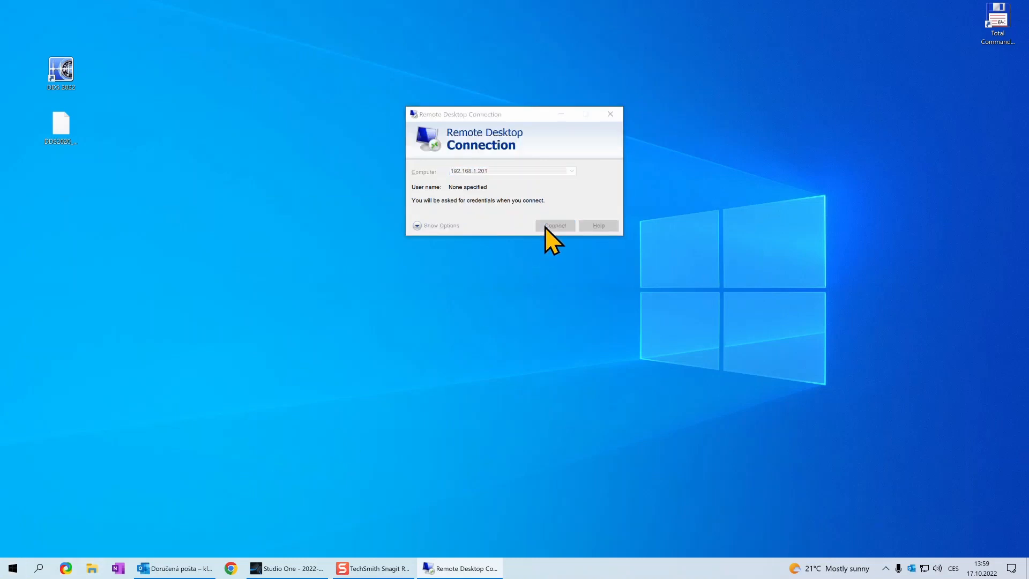
type("user")
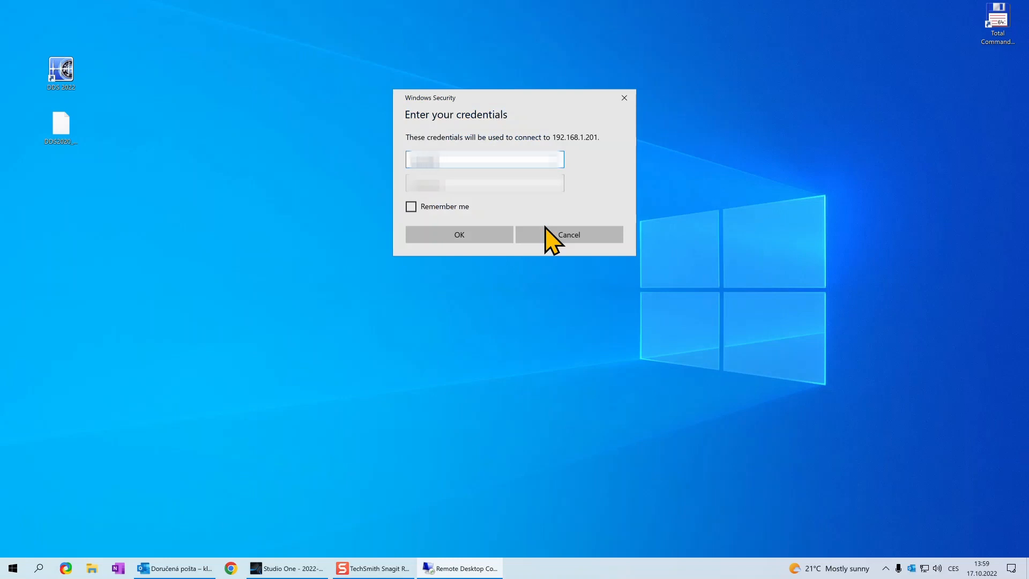
Enter the username and password and submit the login credentials.
key("Tab")
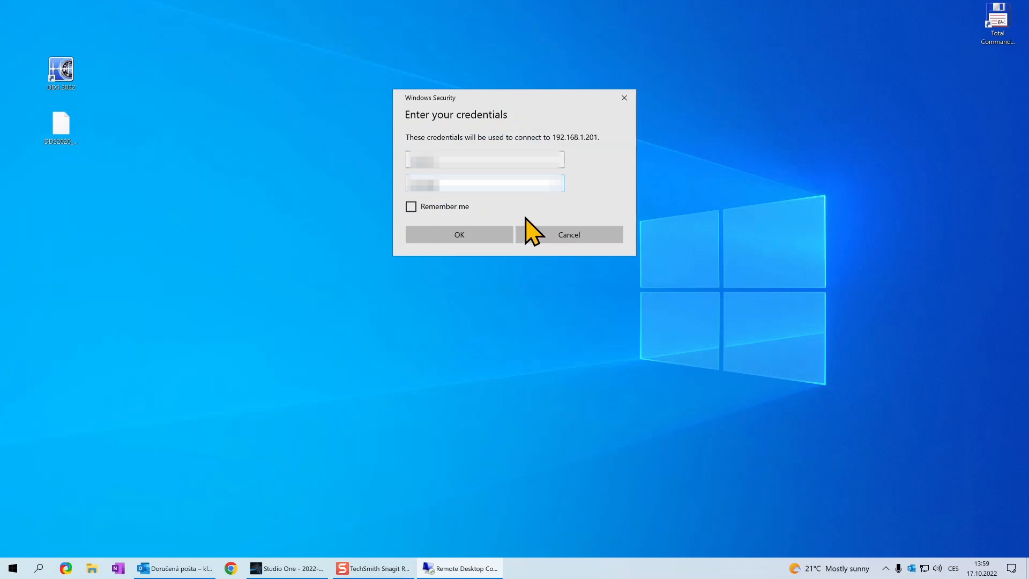
left_click(482, 237)
left_click(481, 237)
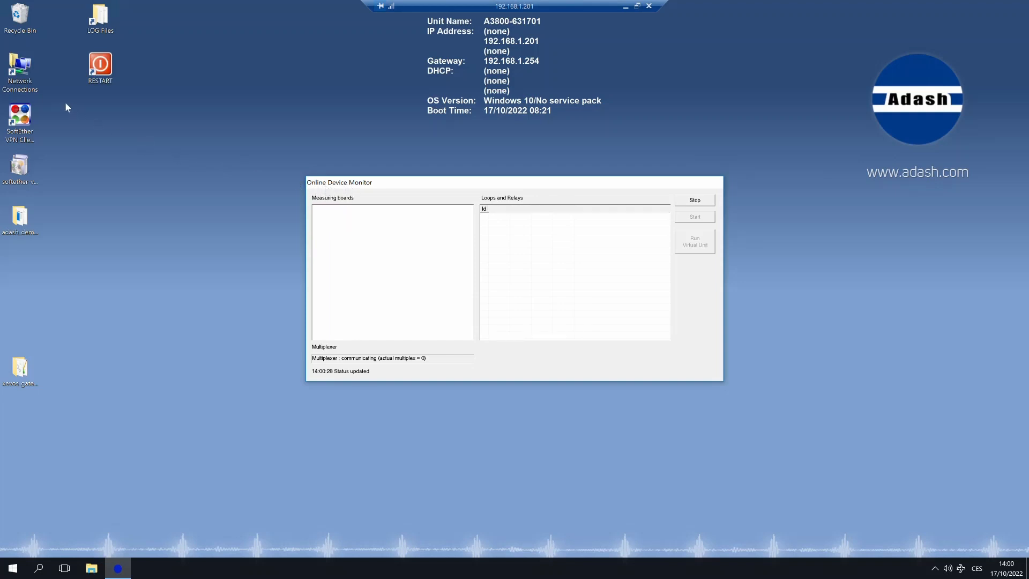
Inspect the remote unit's Network Connections window and close it again.
left_click(27, 82)
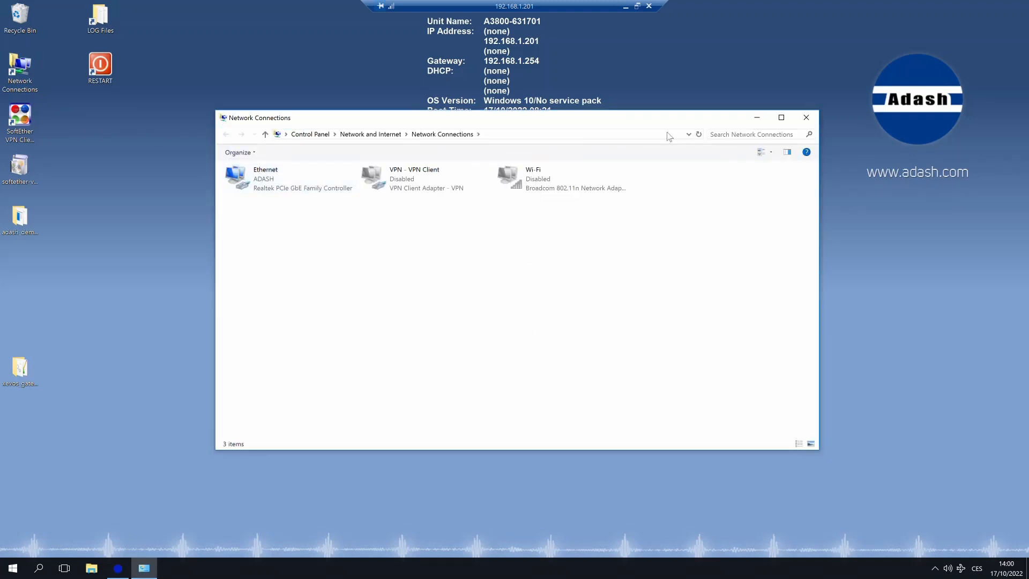
left_click(806, 117)
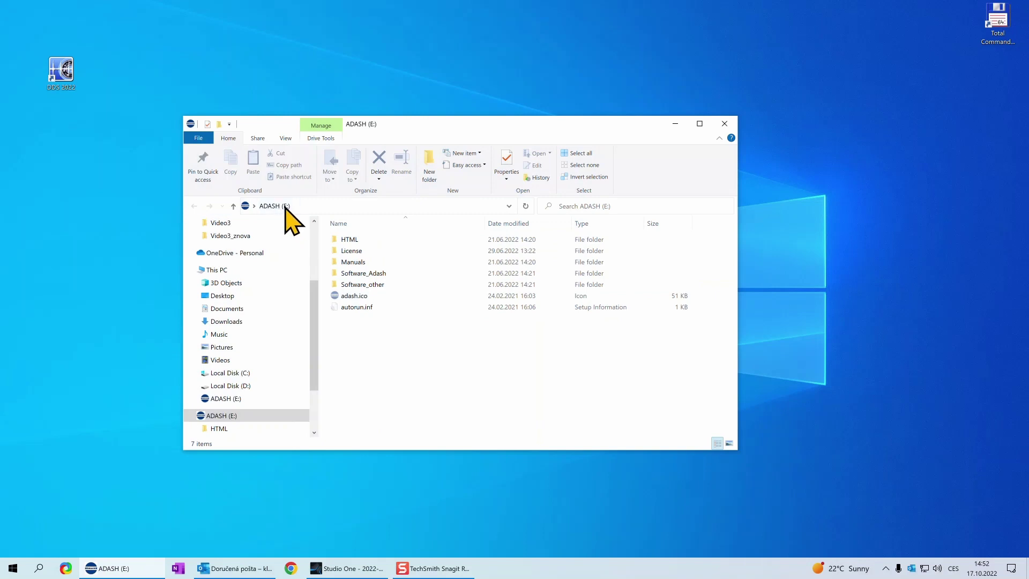
Locate DDS2020_NET_HASP.lic in the License folder and check DDS 2022's About splash.
double_click(366, 252)
left_click(372, 242)
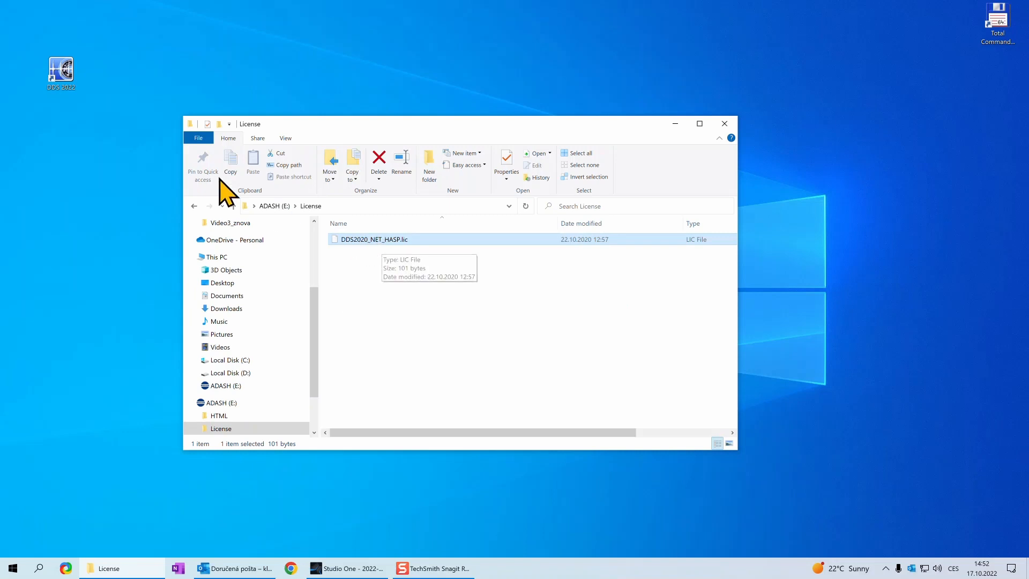
left_click(63, 75)
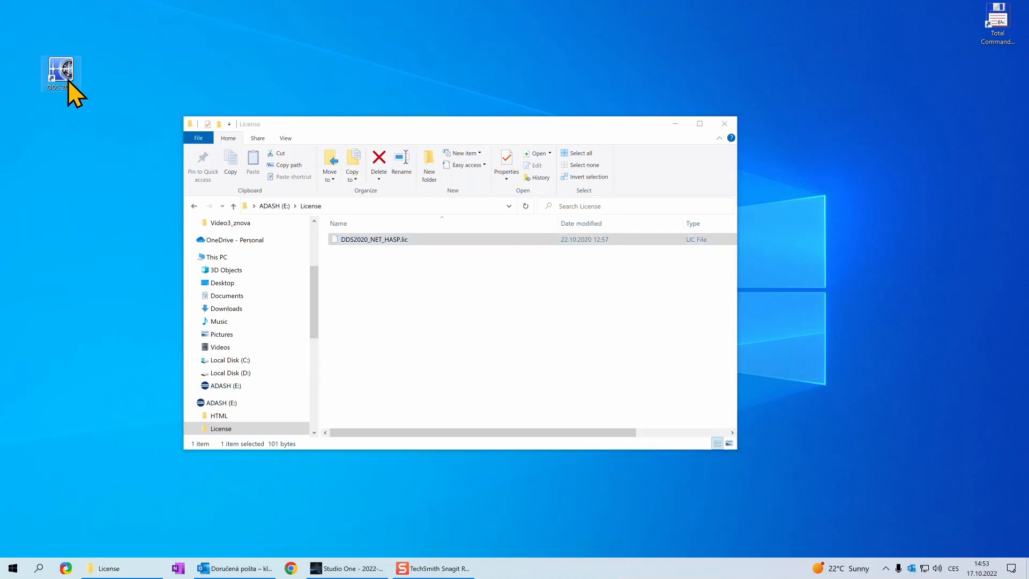
double_click(68, 80)
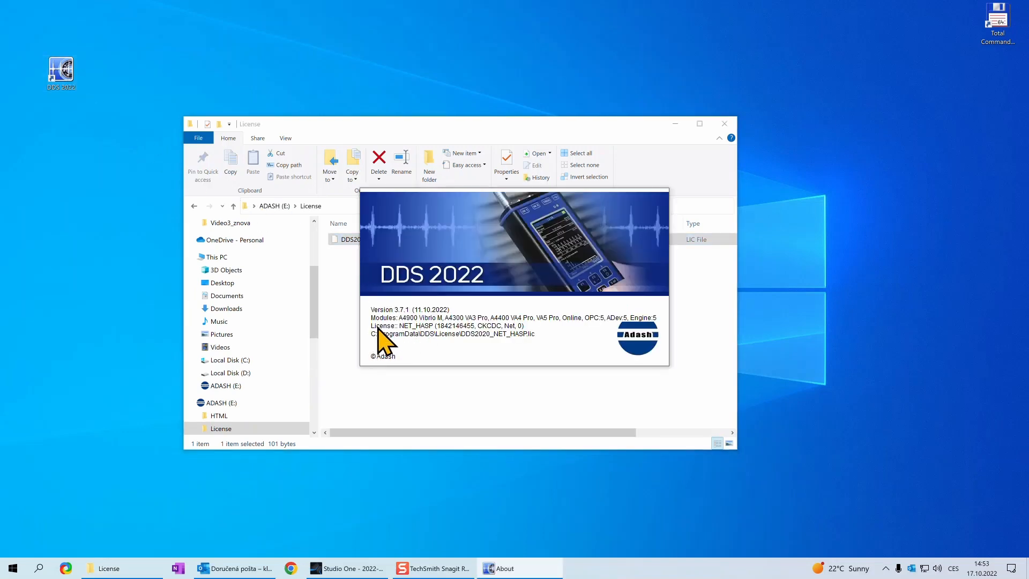
left_click(541, 338)
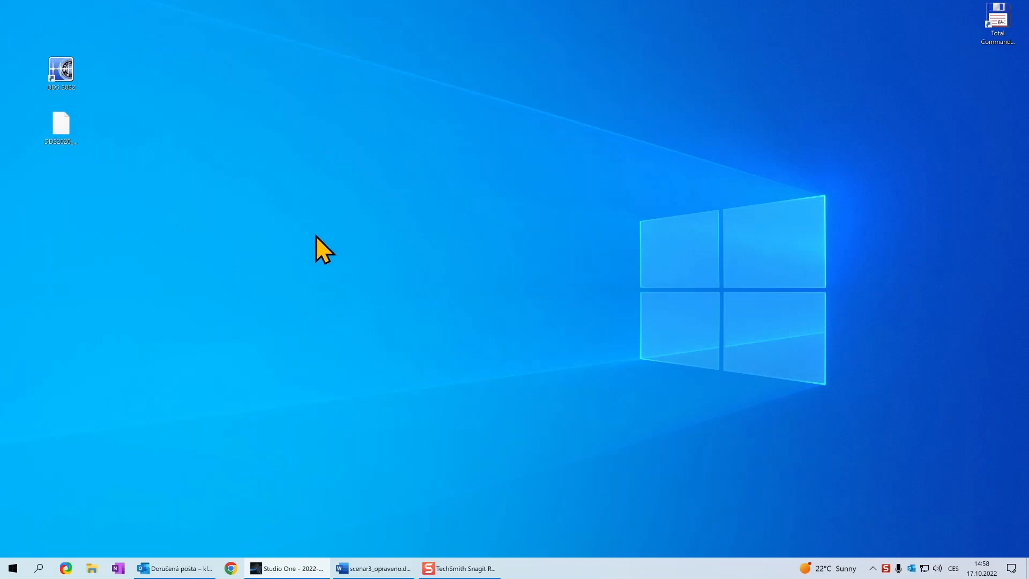
left_click(65, 137)
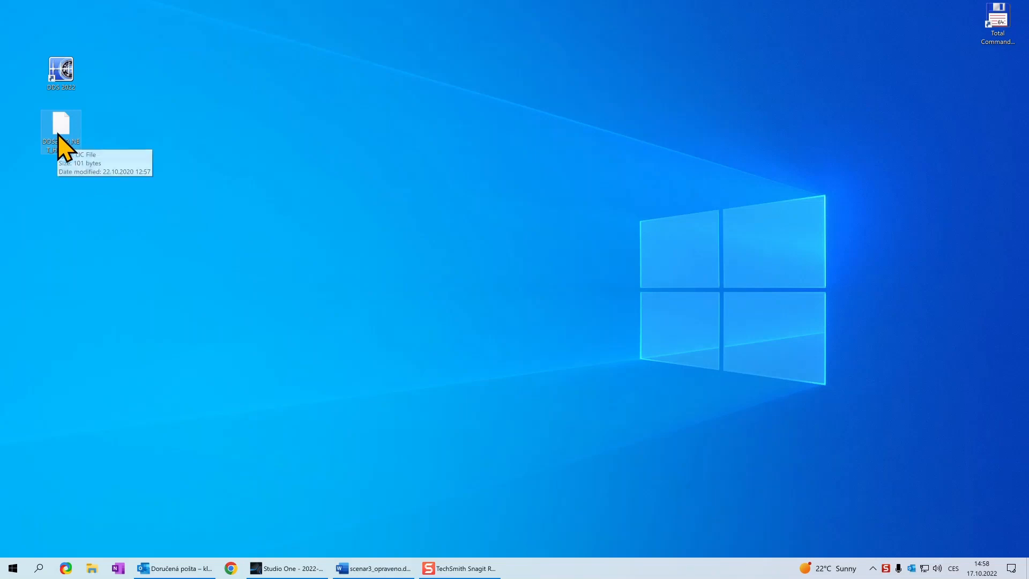
Launch DDS 2022 and start a licence import from Help > License, browsing to the Desktop.
double_click(65, 69)
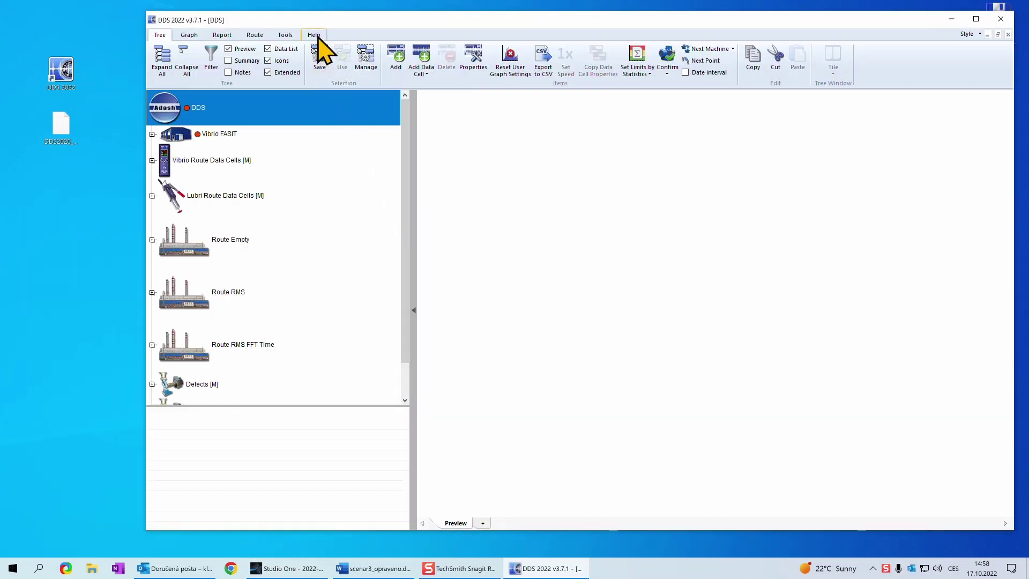
left_click(315, 34)
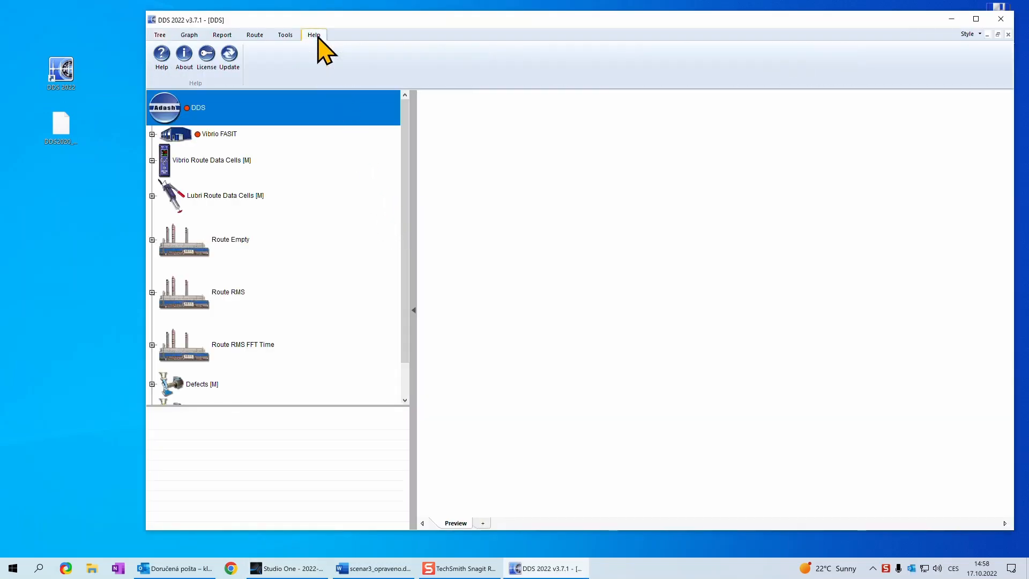
left_click(206, 57)
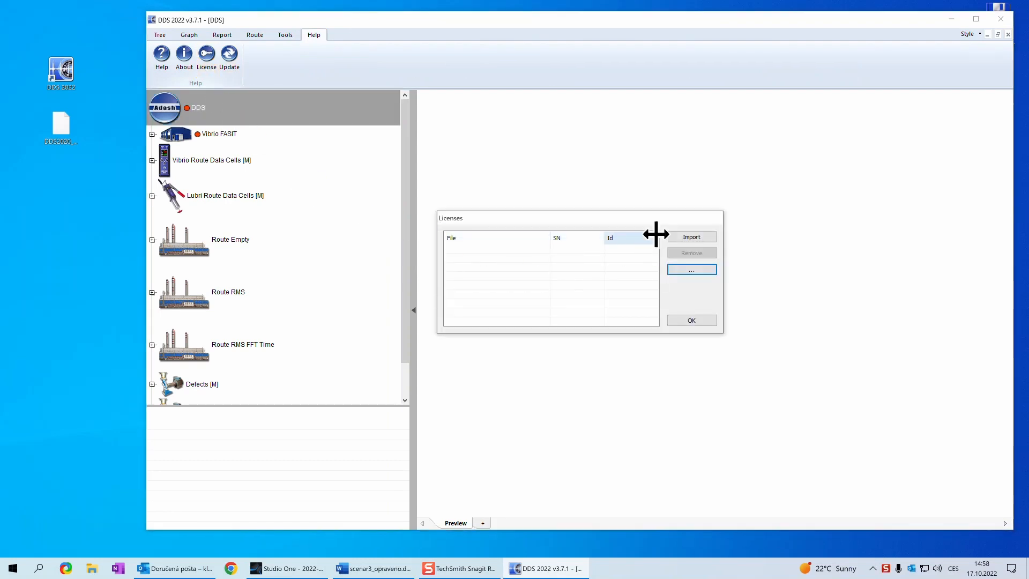
left_click(690, 237)
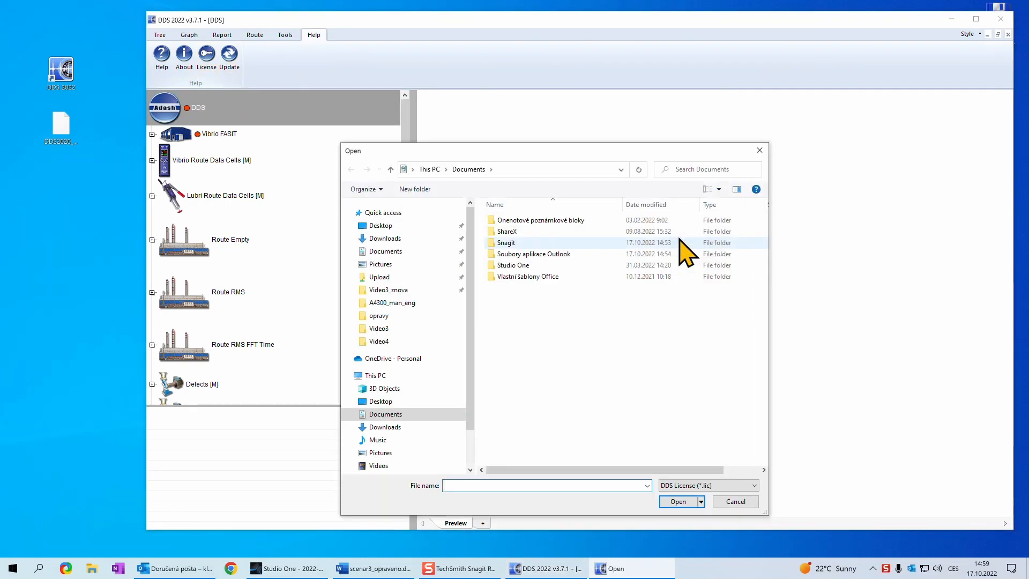
left_click(381, 225)
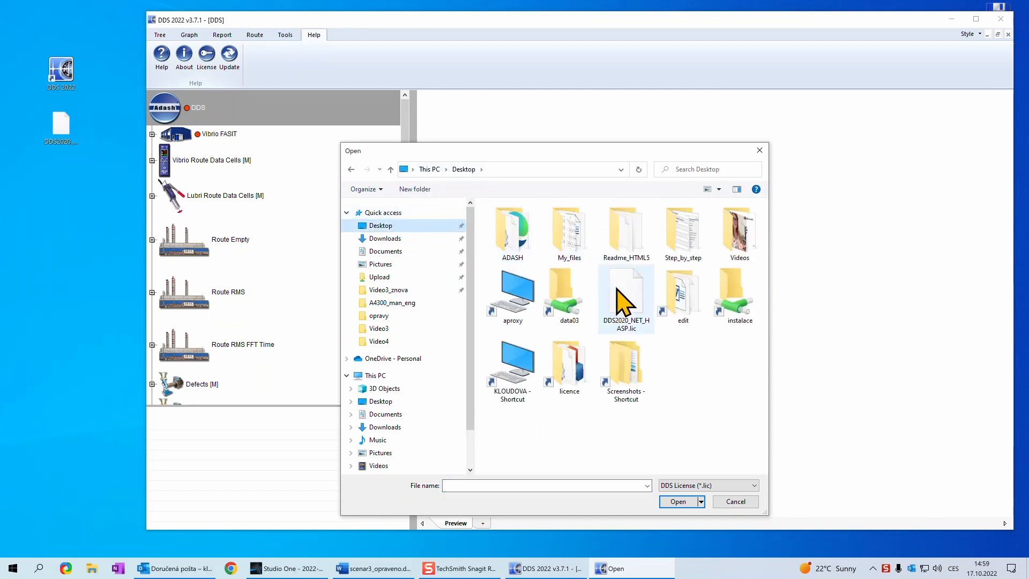
Load DDS2020_NET_HASP.lic, accept the licence list and restart DDS to apply it.
left_click(625, 302)
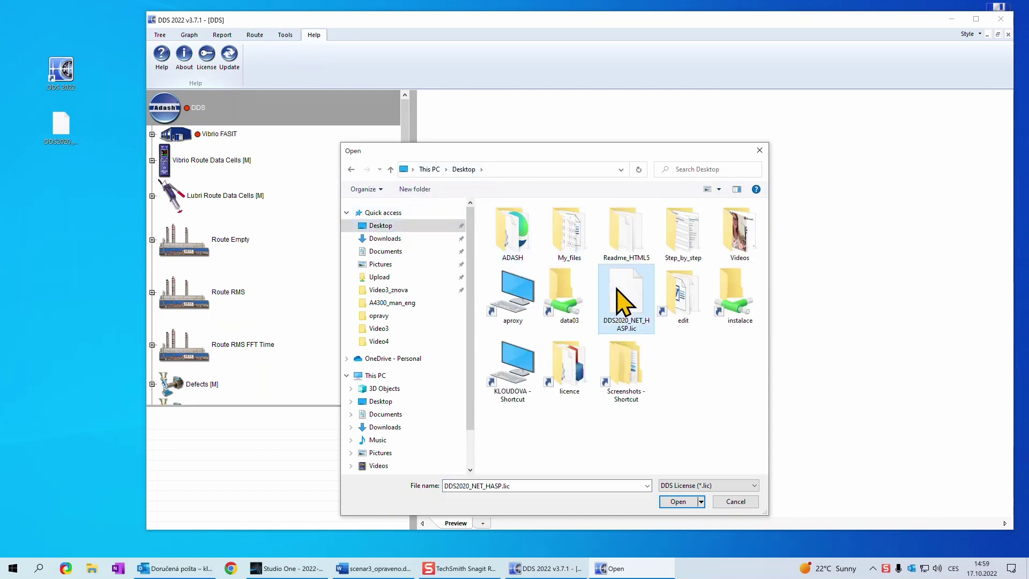
left_click(679, 502)
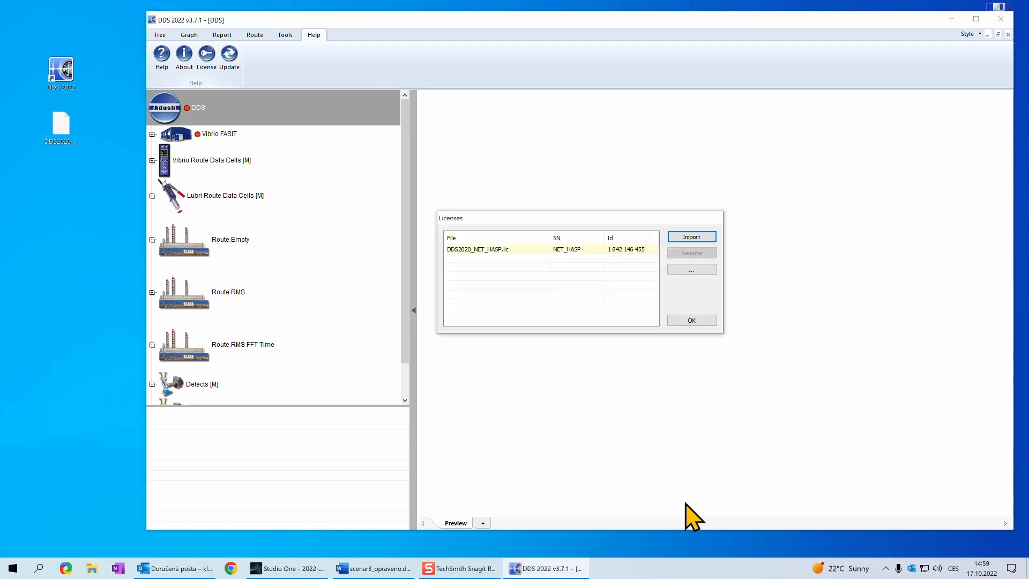
left_click(692, 320)
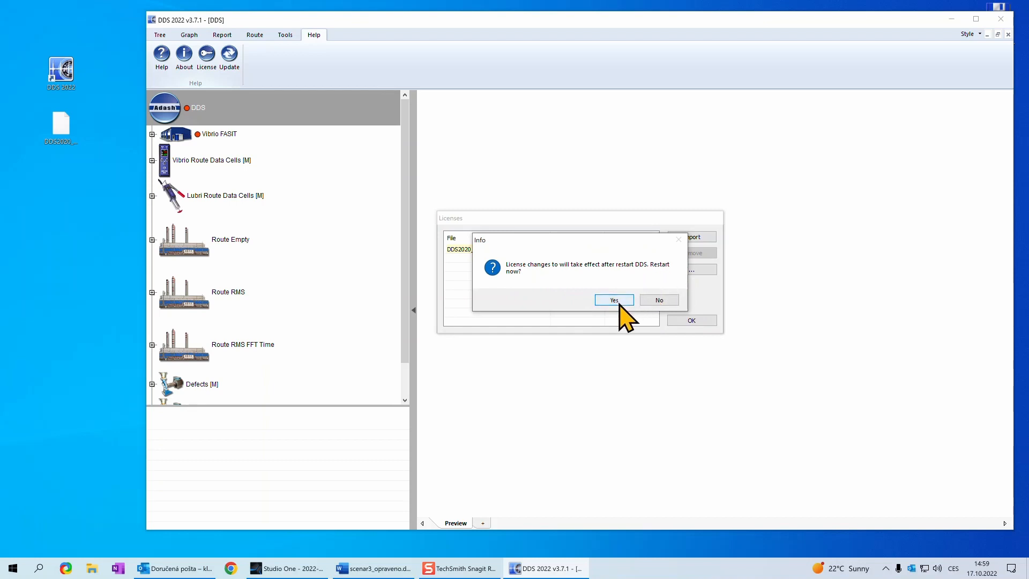
left_click(615, 301)
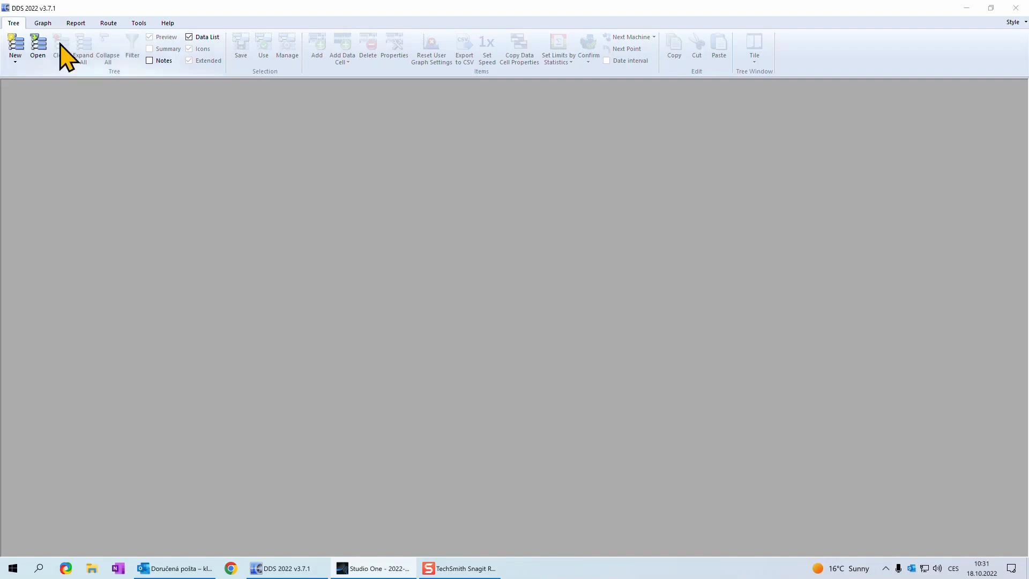
Create MySQL Server 8 database 'My test db' as my_test_db on localhost, type Online.
left_click(15, 49)
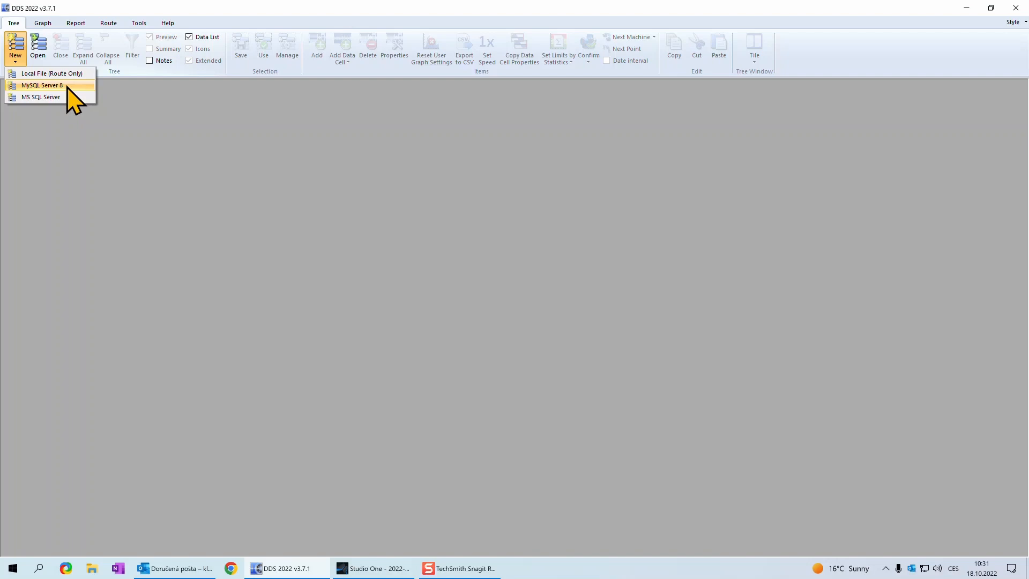
left_click(69, 86)
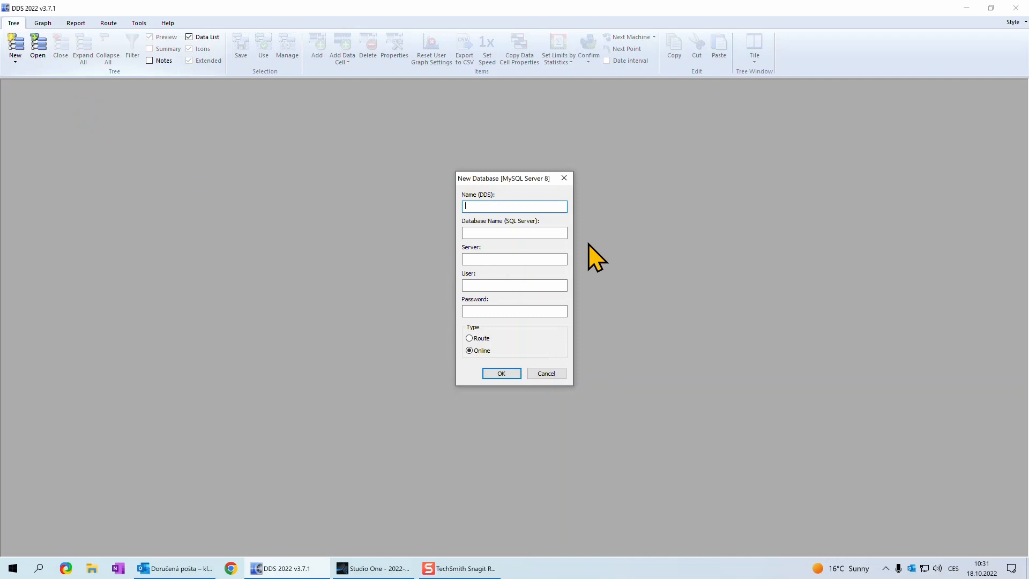
type("My test ")
type("db")
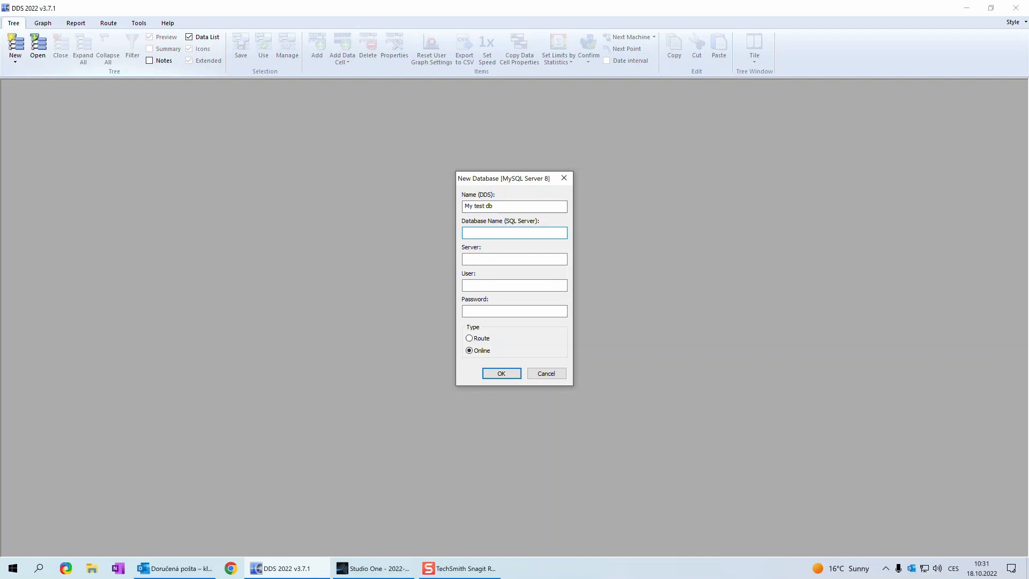
type("my_test_")
type("db")
key("Tab")
type("lo")
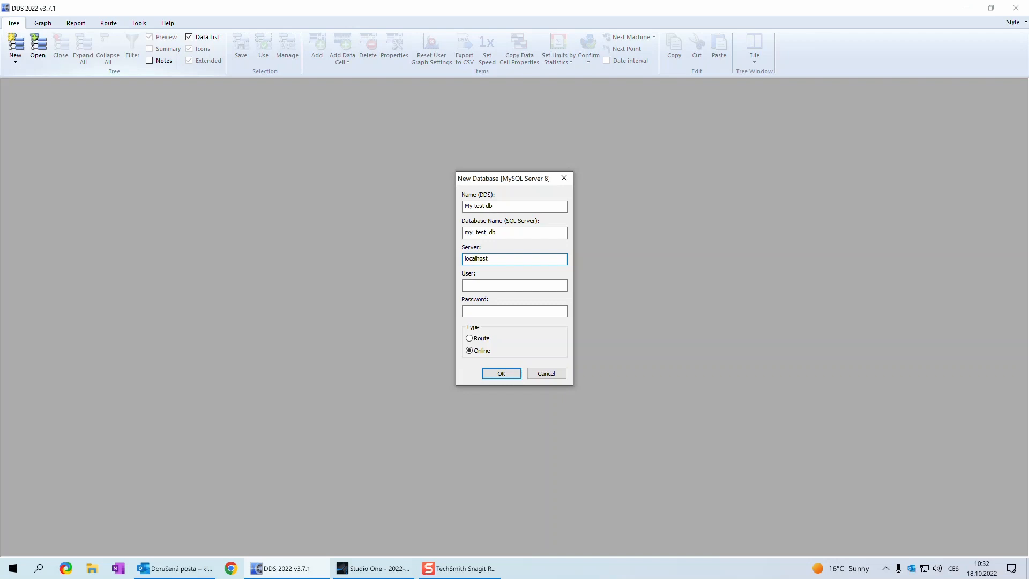
key("Tab")
type("••••")
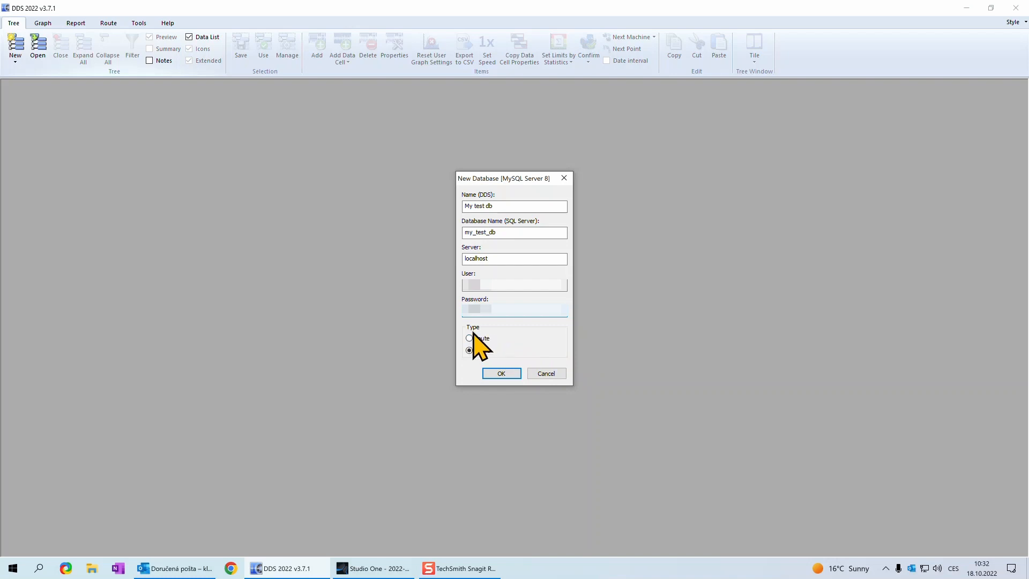
left_click(478, 351)
left_click(502, 373)
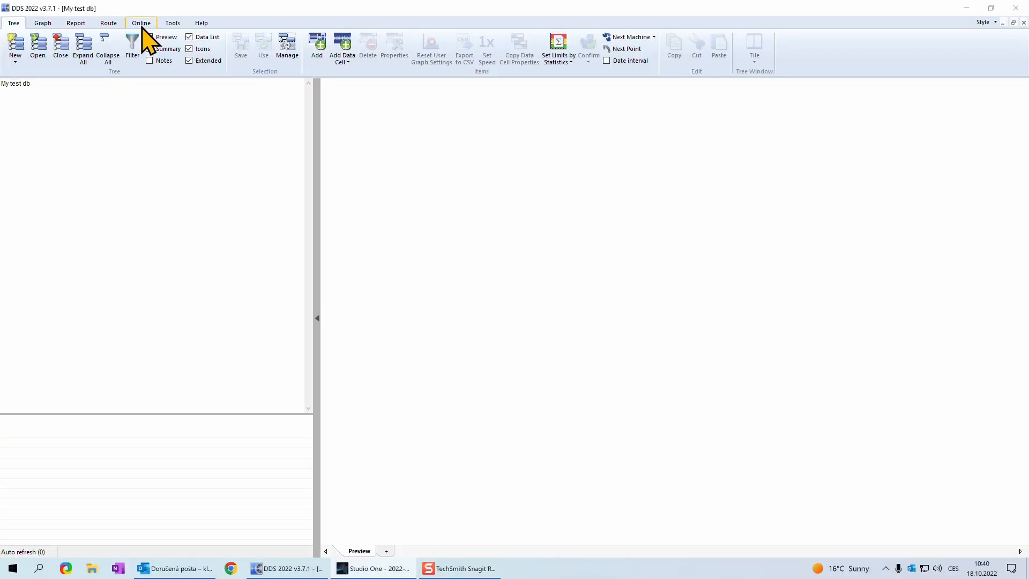
Add an A3800 unit named A3800_hall1 at IP 192.168.1.201 in the Online unit list.
left_click(142, 23)
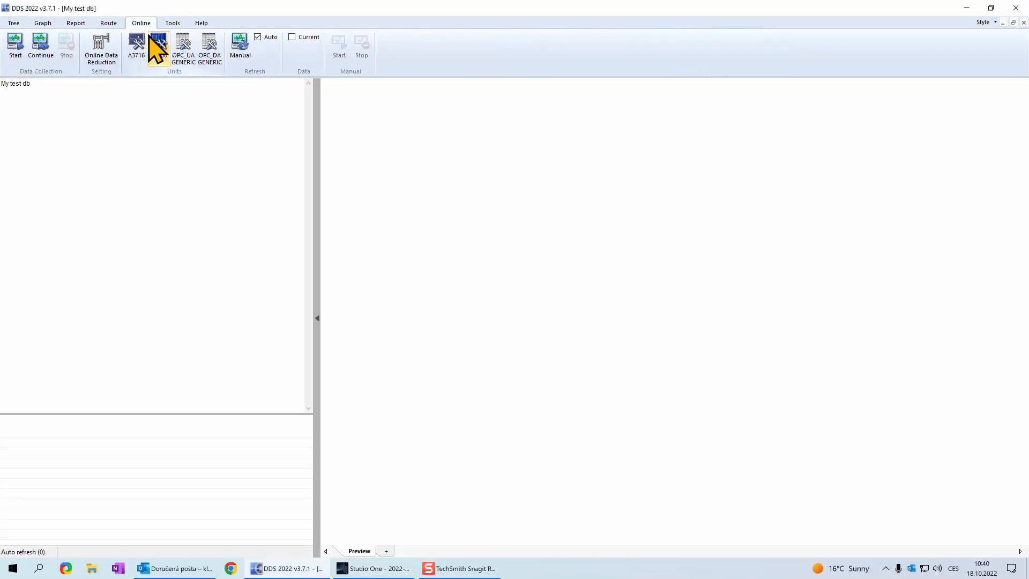
left_click(158, 48)
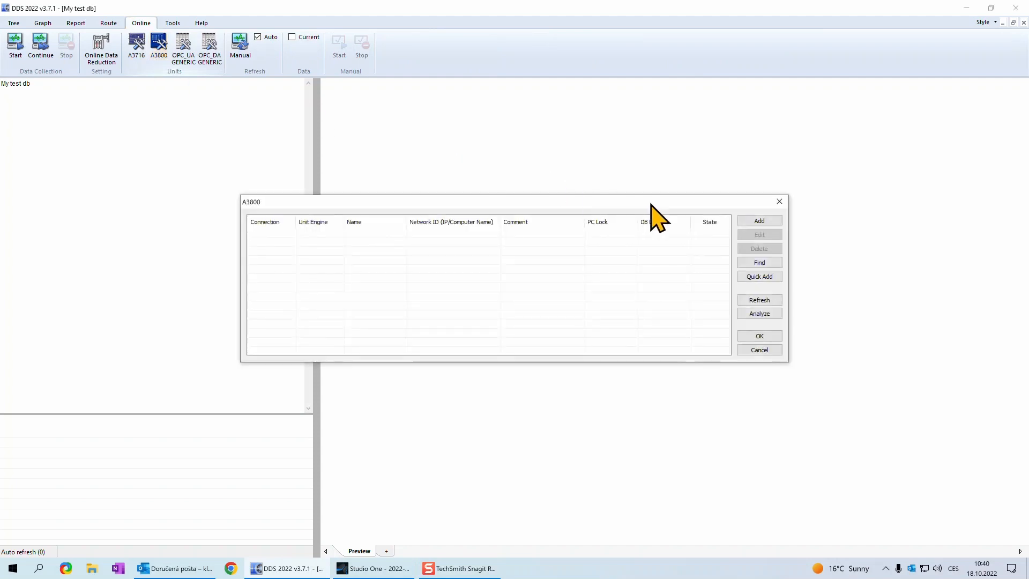
left_click(758, 223)
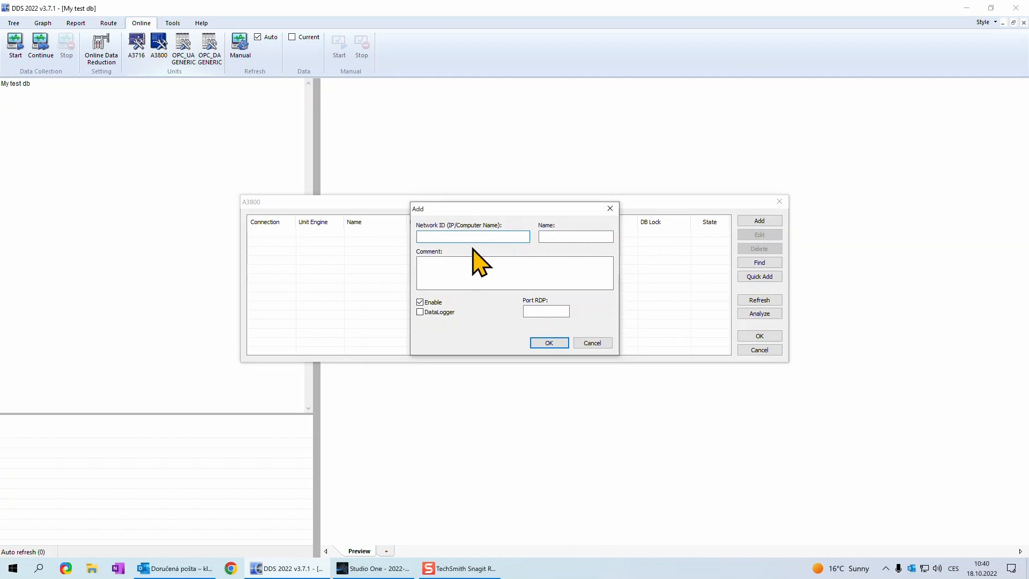
type("192.")
type("168.1.201")
left_click(556, 239)
type("A3800_")
type("hall1")
left_click(557, 348)
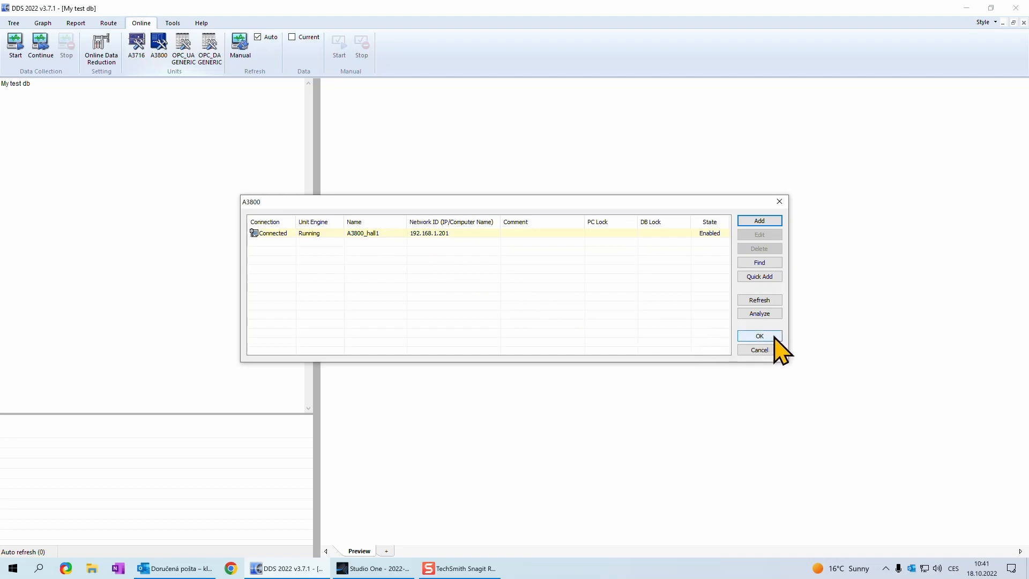
Close the unit list and add the top-level tree item Hall1 under My test db.
left_click(760, 336)
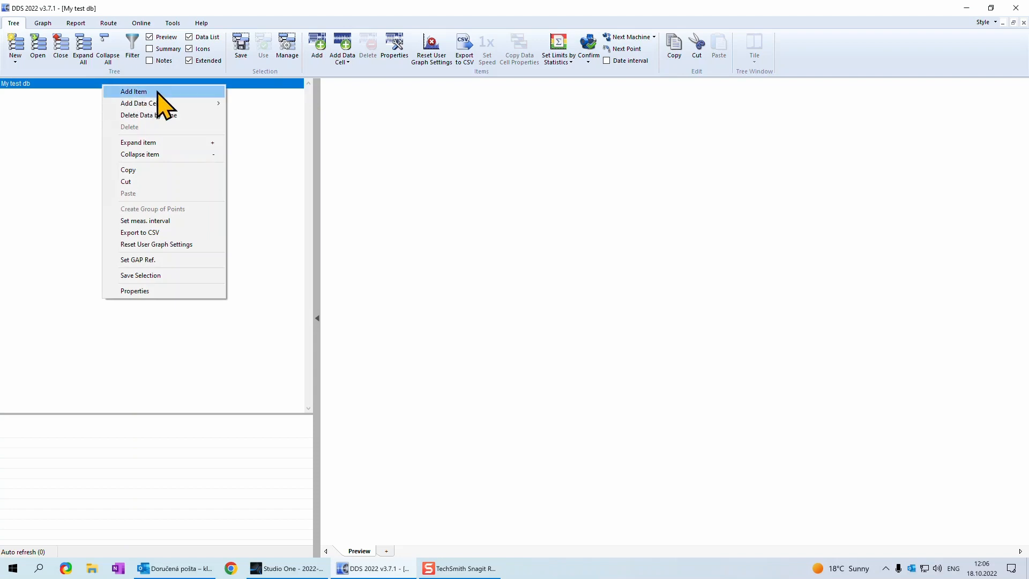
left_click(133, 92)
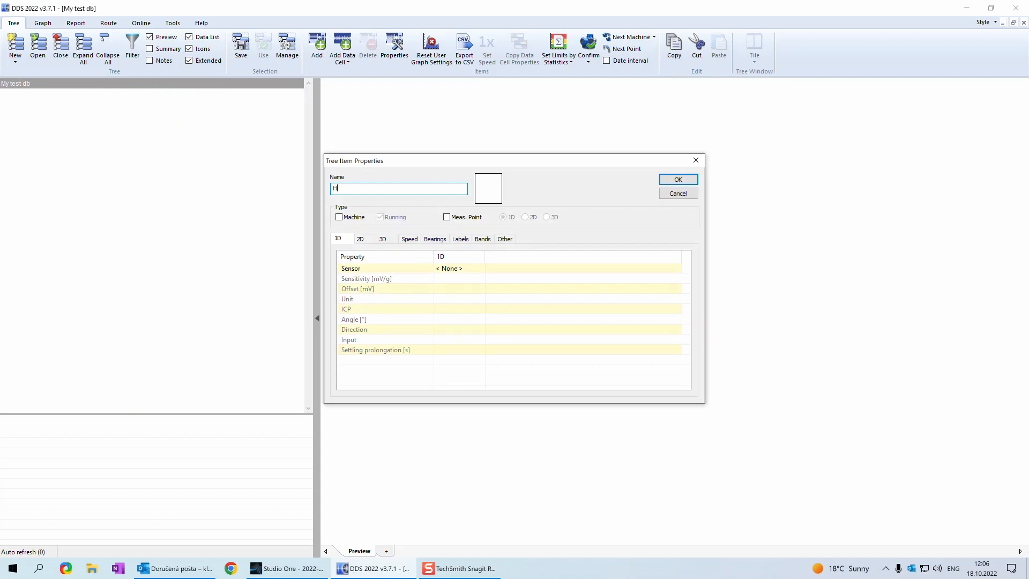
type("Hall1")
left_click(679, 180)
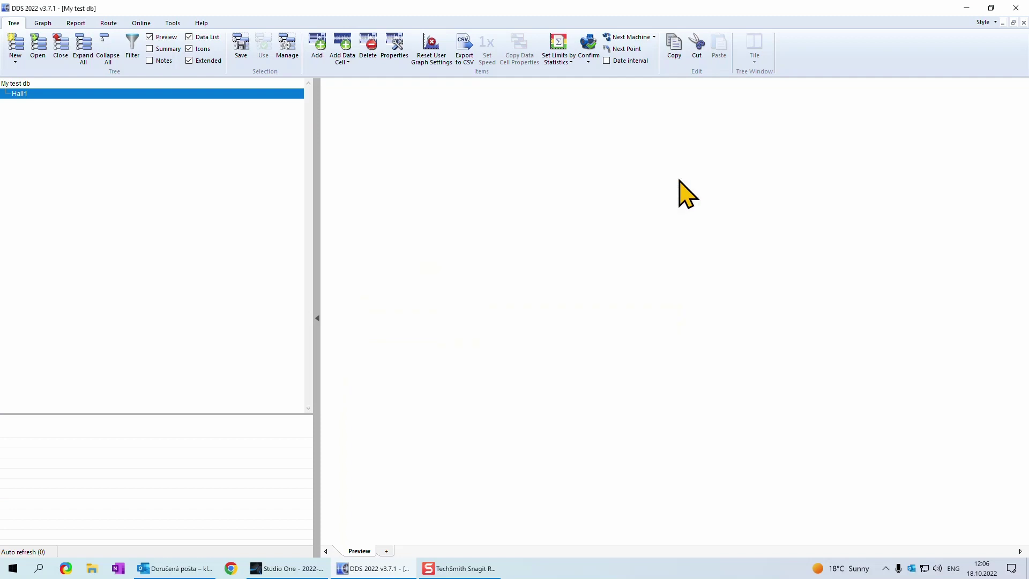
Add a Machine item named Grinder under Hall1 via Add Item.
right_click(50, 97)
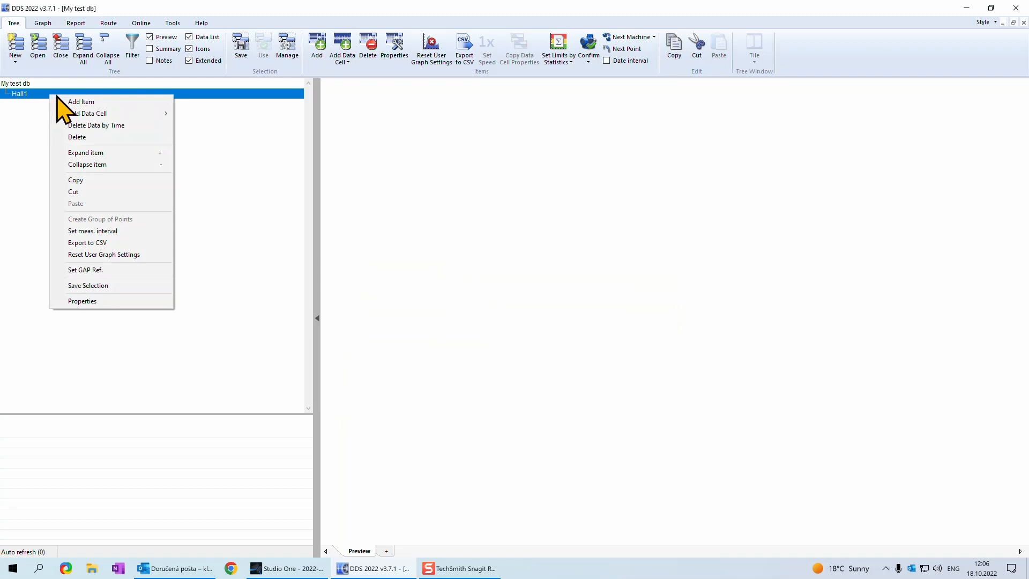
left_click(105, 105)
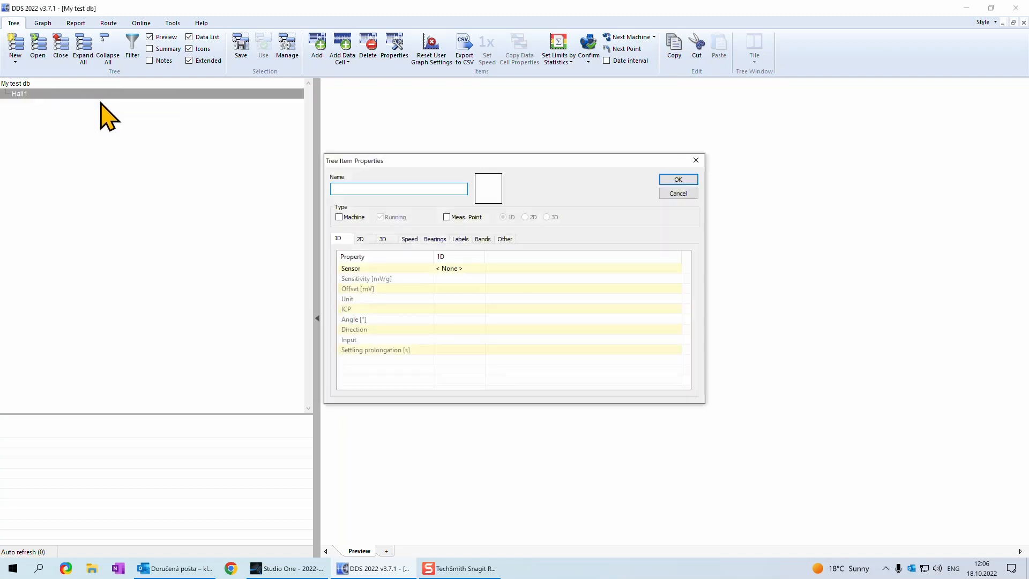
left_click(339, 217)
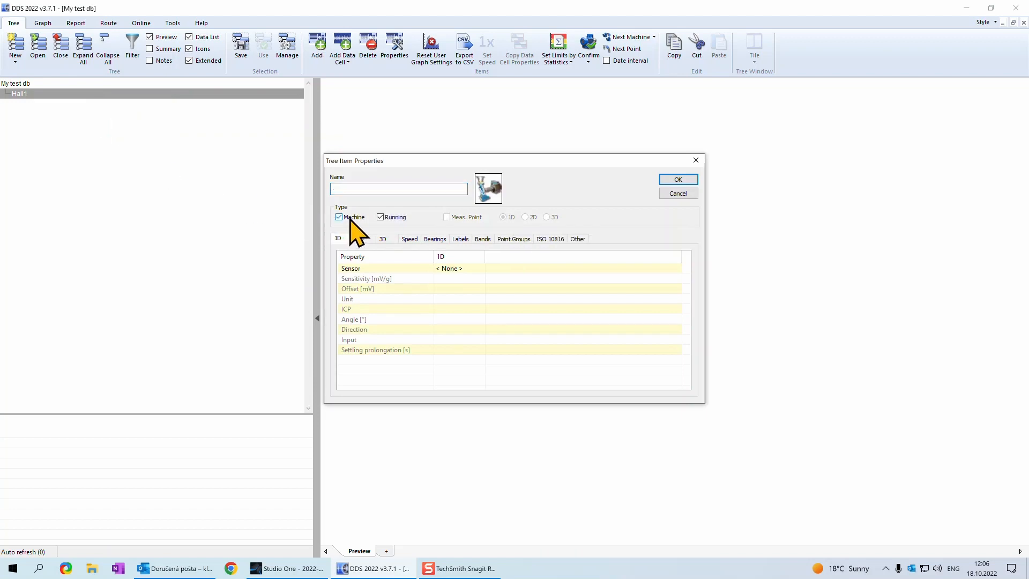
left_click(366, 190)
type("Grinder")
left_click(678, 179)
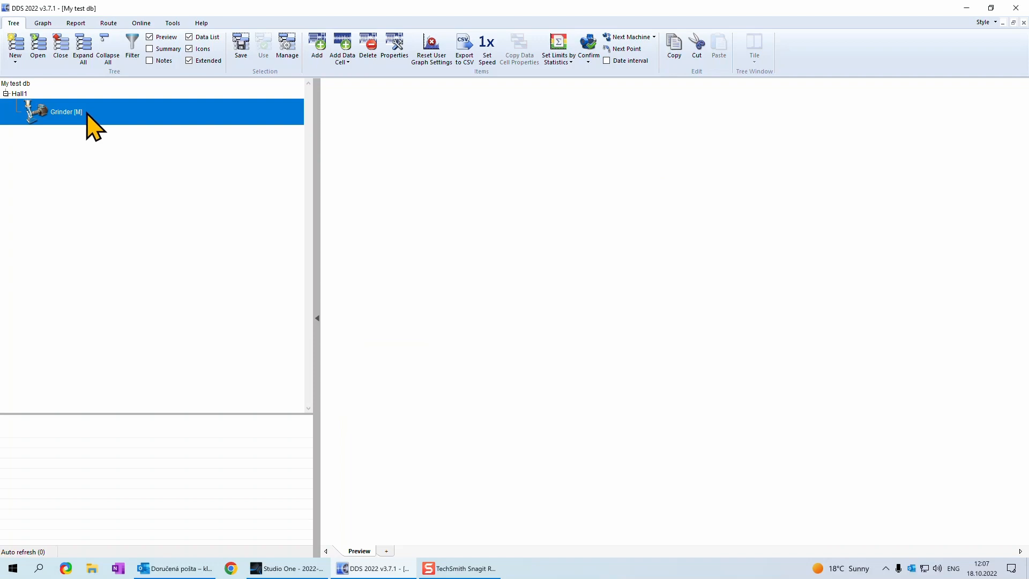
Add Meas. Point Point1 under Grinder with Sensor User and Online Unit A3800_hall1.
right_click(87, 115)
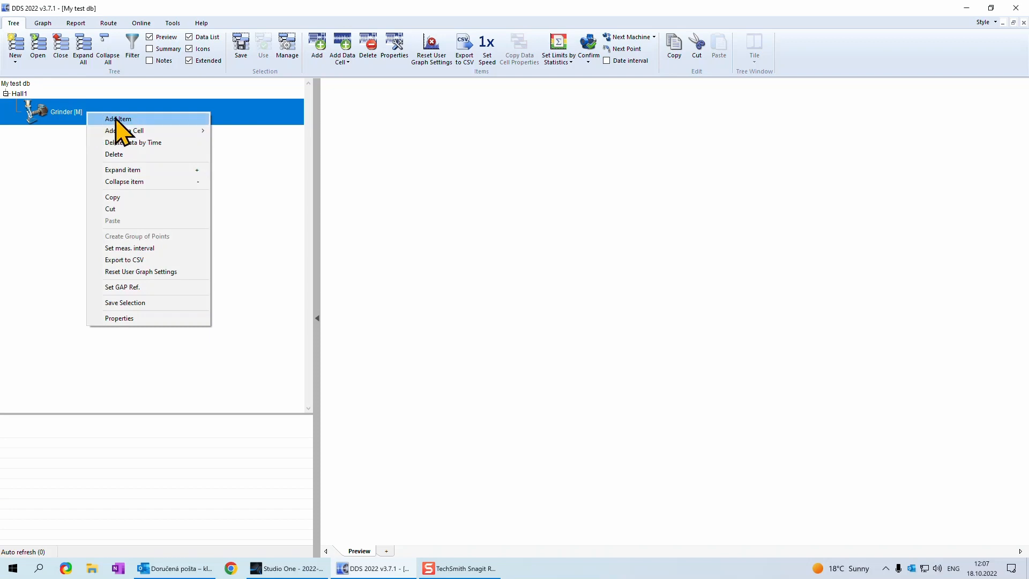
left_click(144, 122)
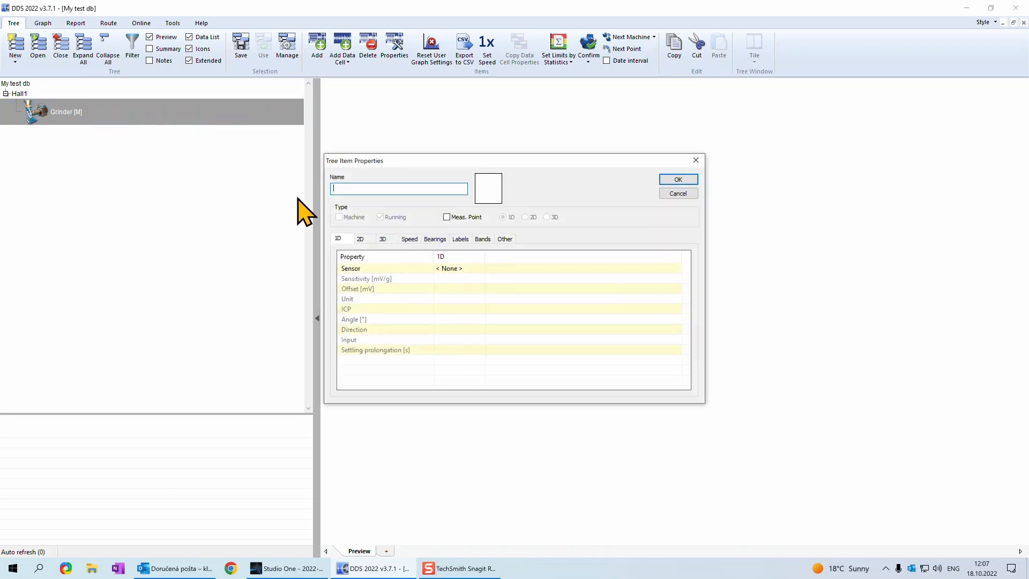
left_click(447, 218)
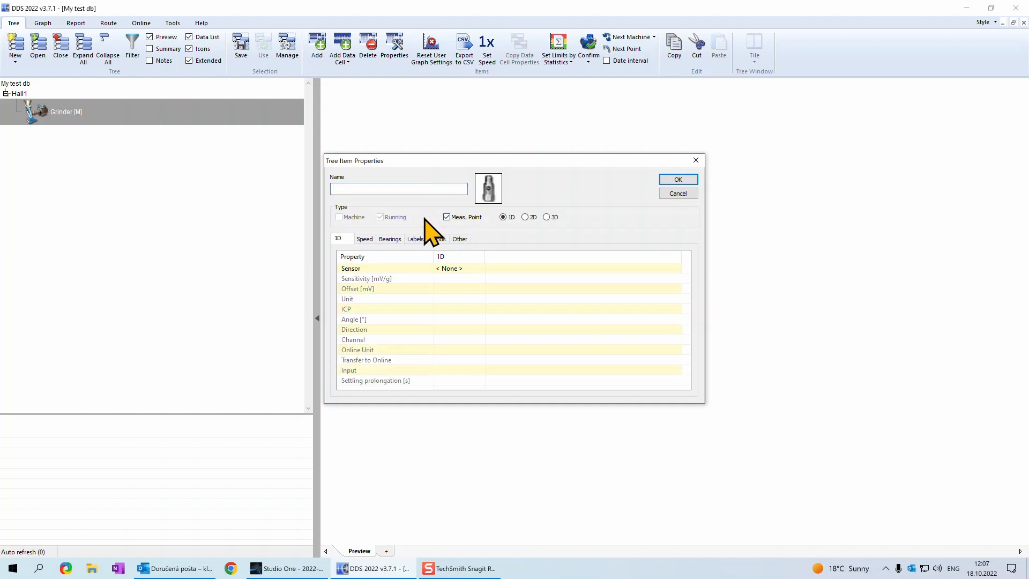
left_click(451, 269)
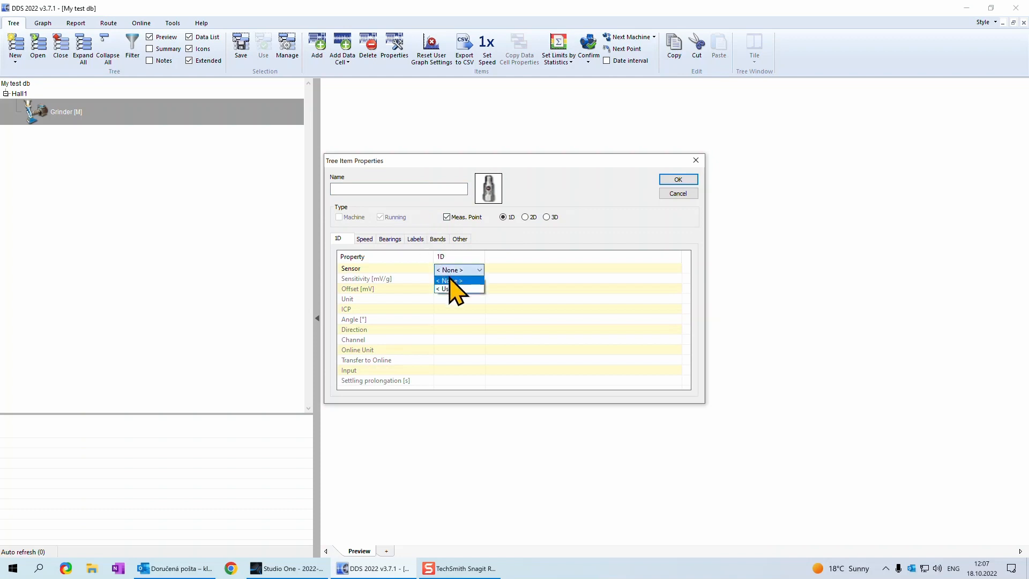
left_click(455, 289)
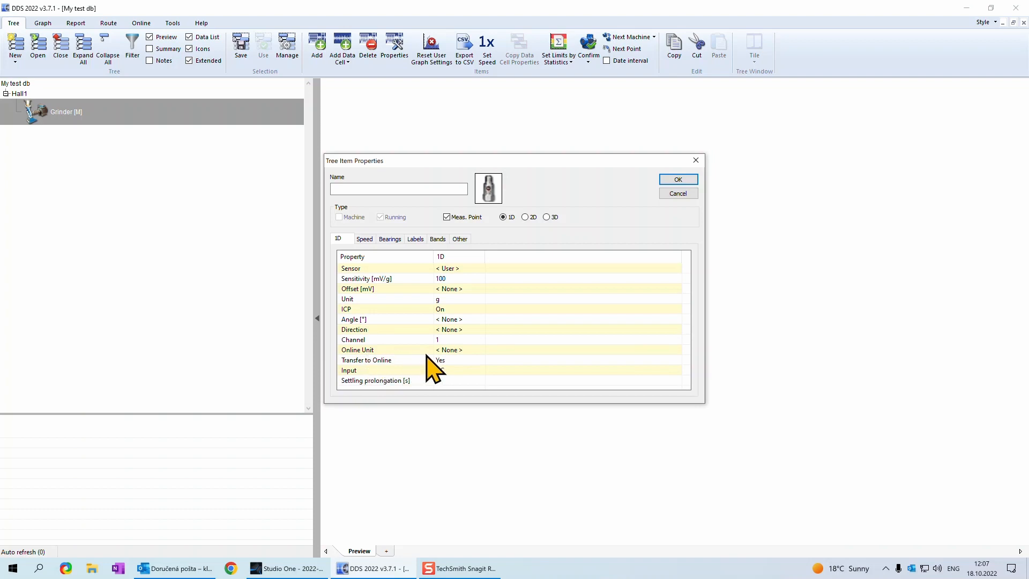
left_click(458, 351)
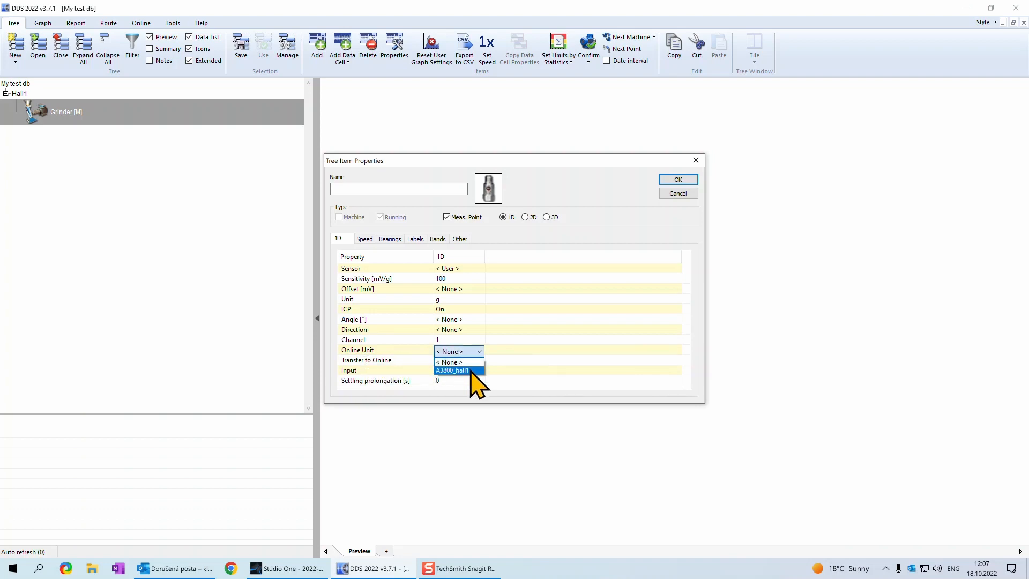
left_click(456, 371)
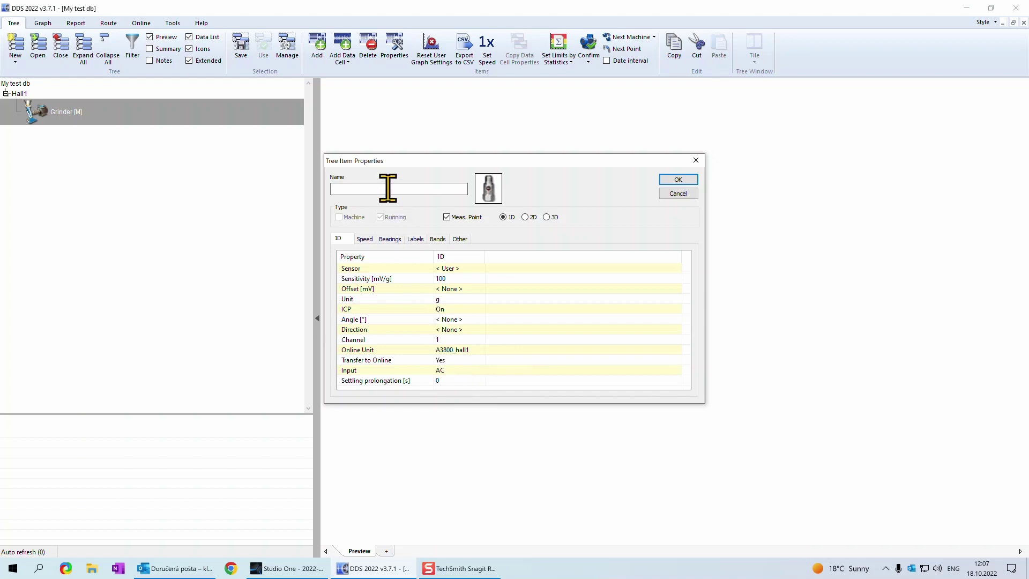
type("Point1")
left_click(678, 180)
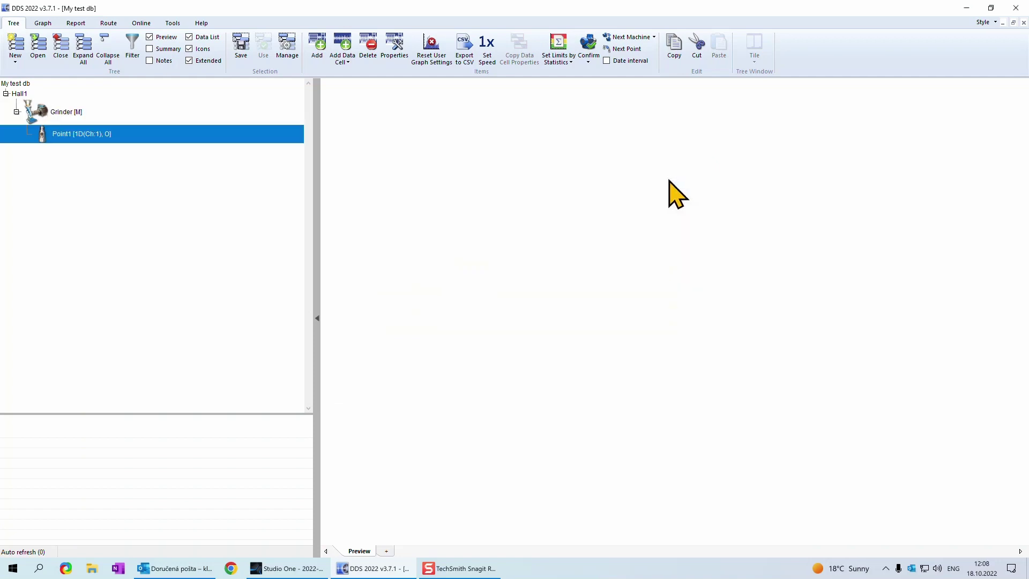
Add an ISO RMS overall data cell (velocity, 10–1000 Hz) to Point1 from the templates.
right_click(122, 137)
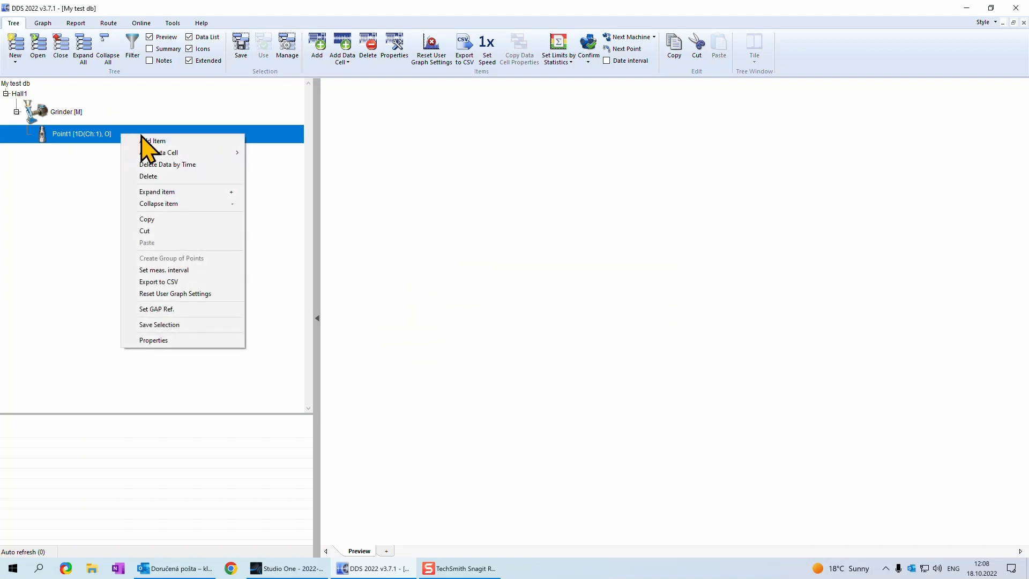
mouse_move(158, 153)
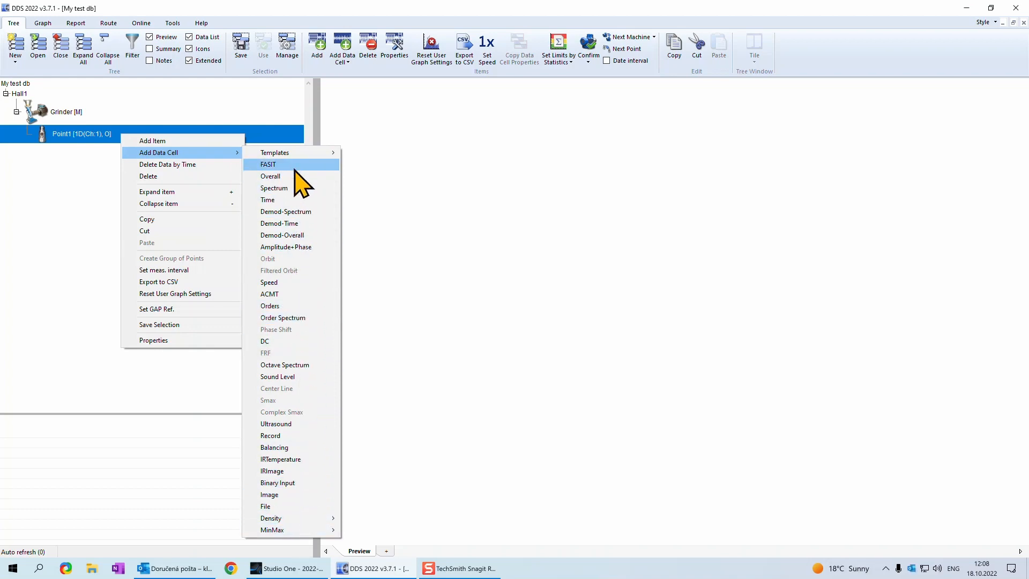
mouse_move(276, 153)
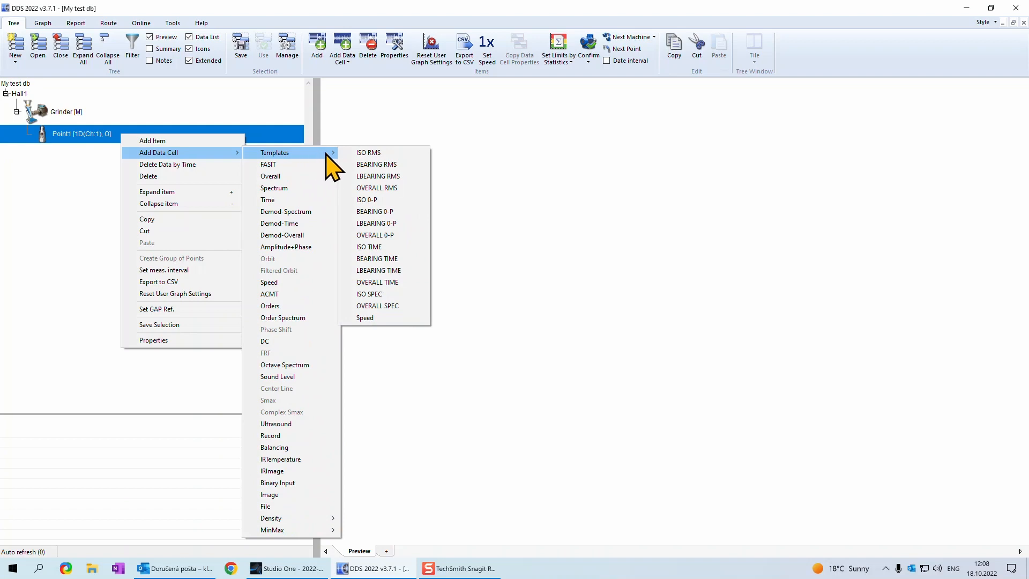
left_click(379, 154)
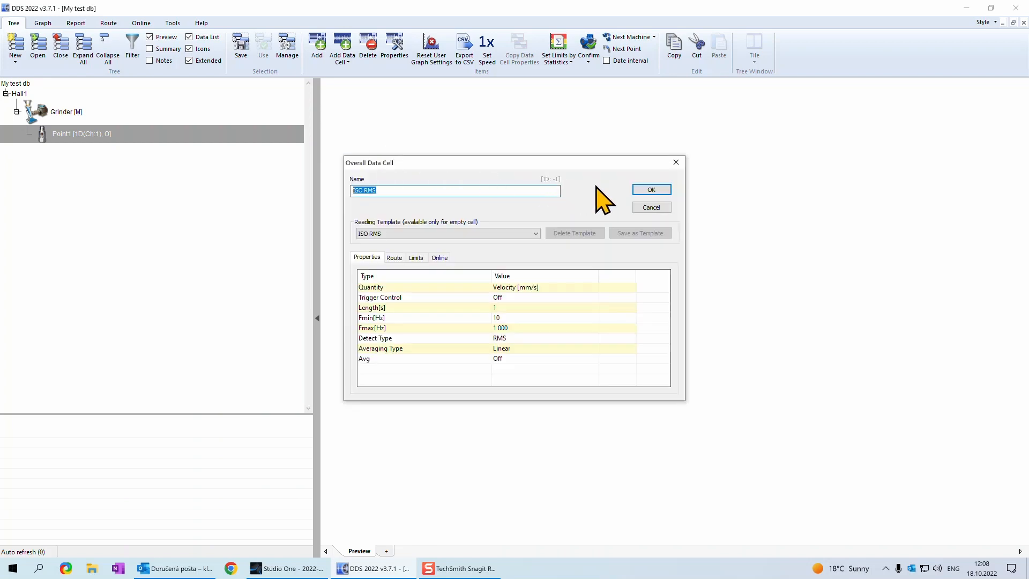
left_click(652, 190)
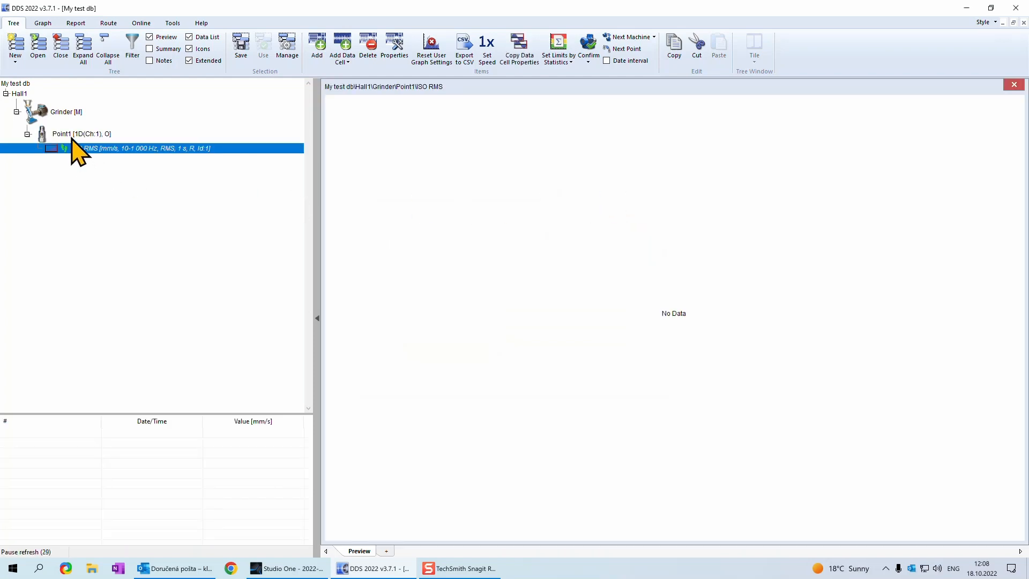
Copy Point1 within Grinder as Point2, keeping its ISO RMS cell, and expand it.
left_click_drag(72, 134, 65, 114)
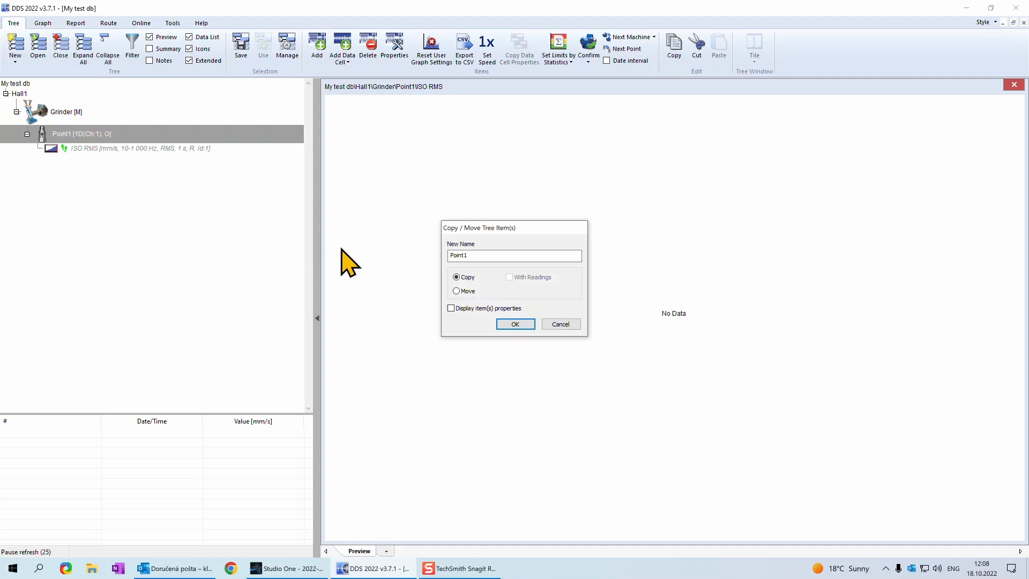
left_click(477, 256)
type("2")
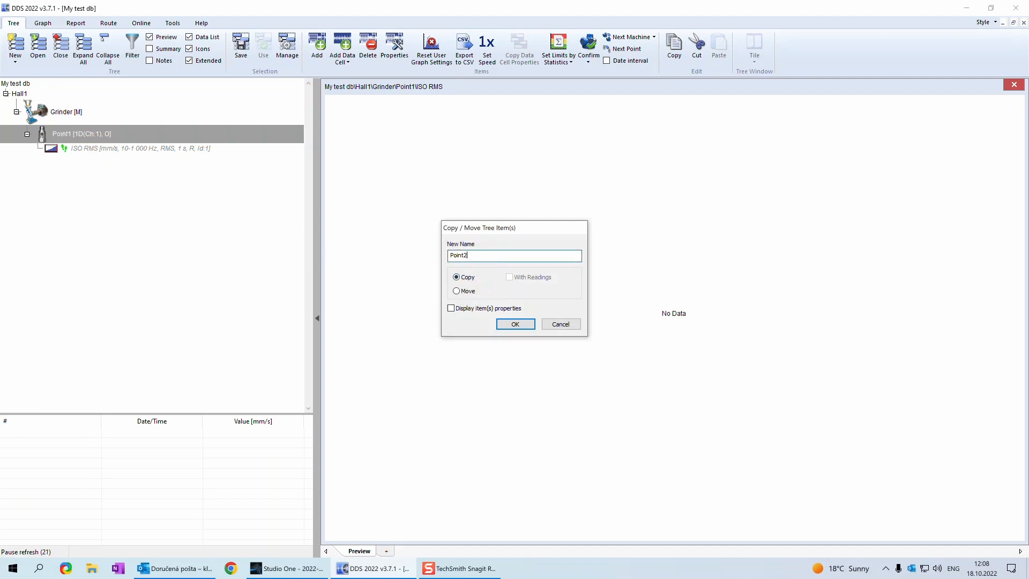
left_click(515, 325)
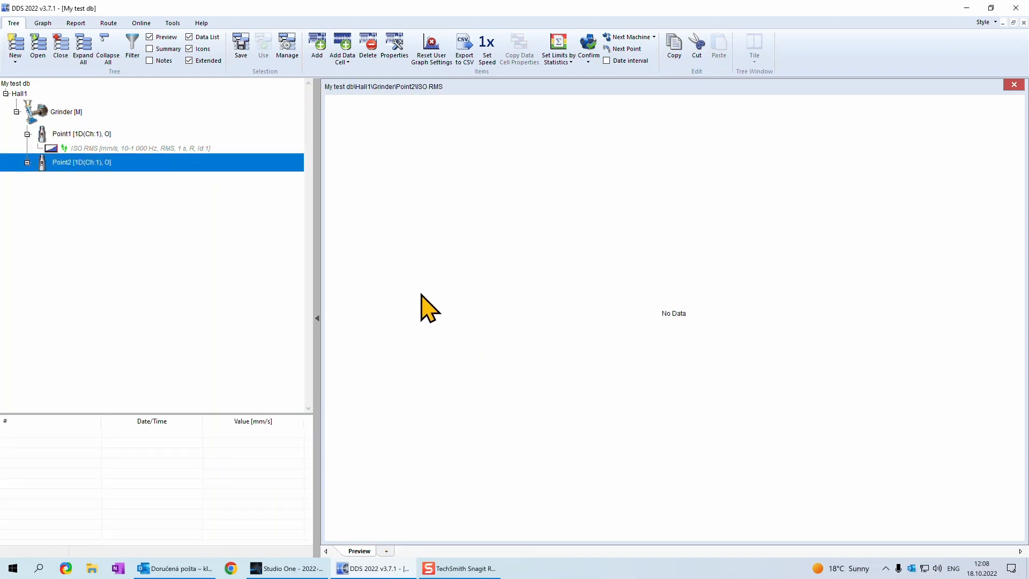
left_click(26, 162)
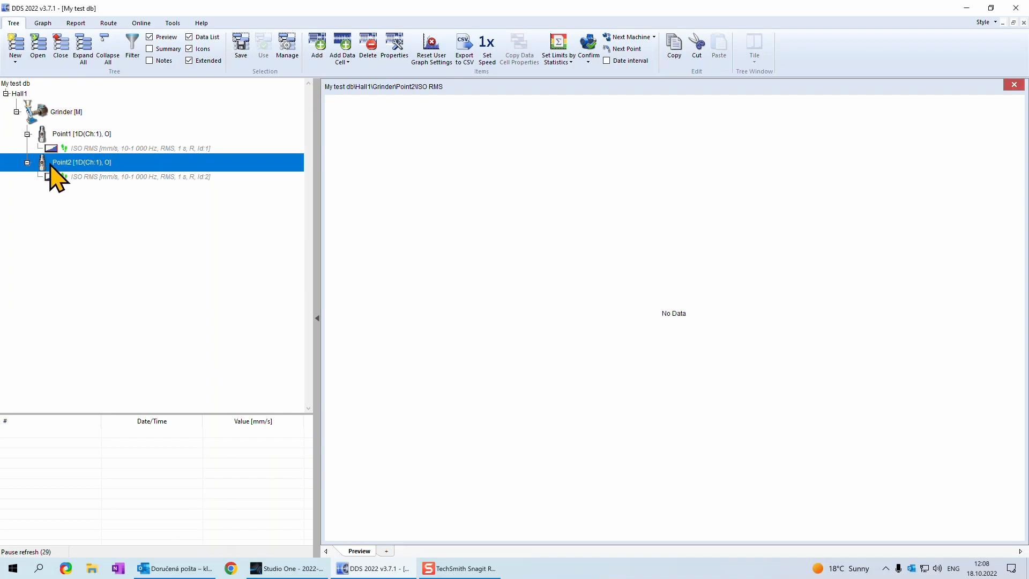
Set Point2 to measurement channel 2 in its 1D properties.
right_click(127, 167)
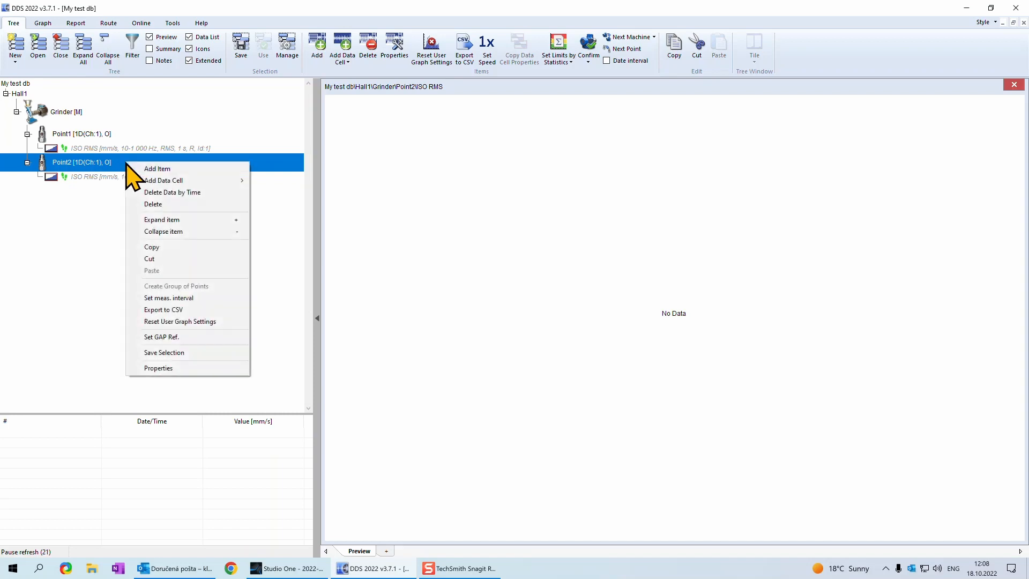
left_click(161, 368)
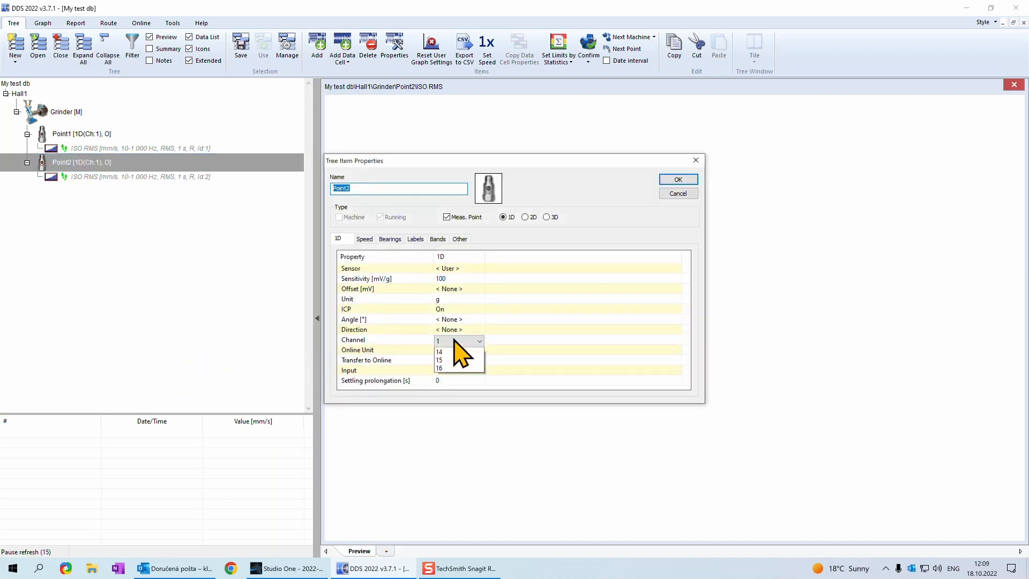
left_click(455, 341)
scroll(459, 358, "up", 3)
left_click(448, 358)
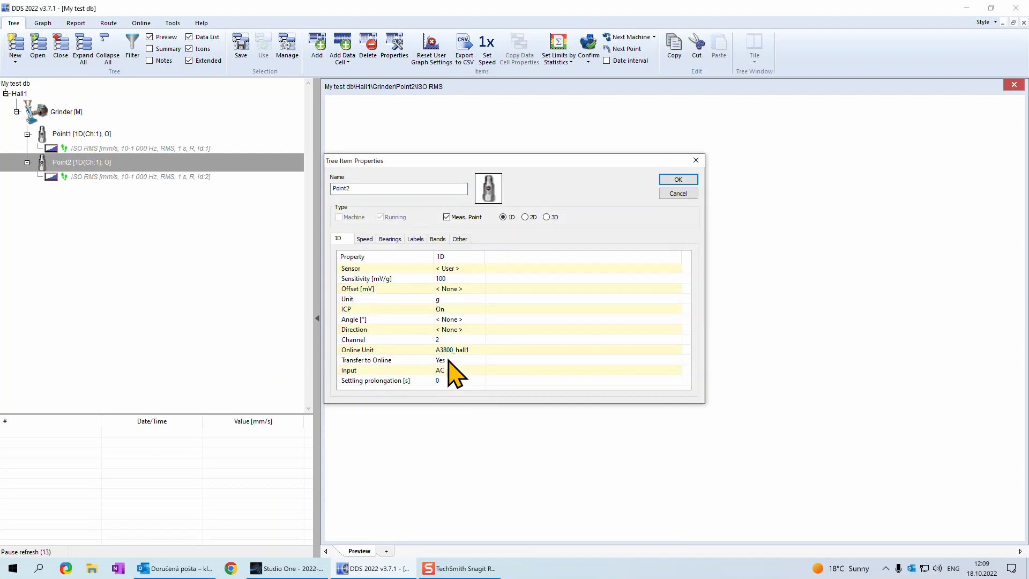
left_click(678, 179)
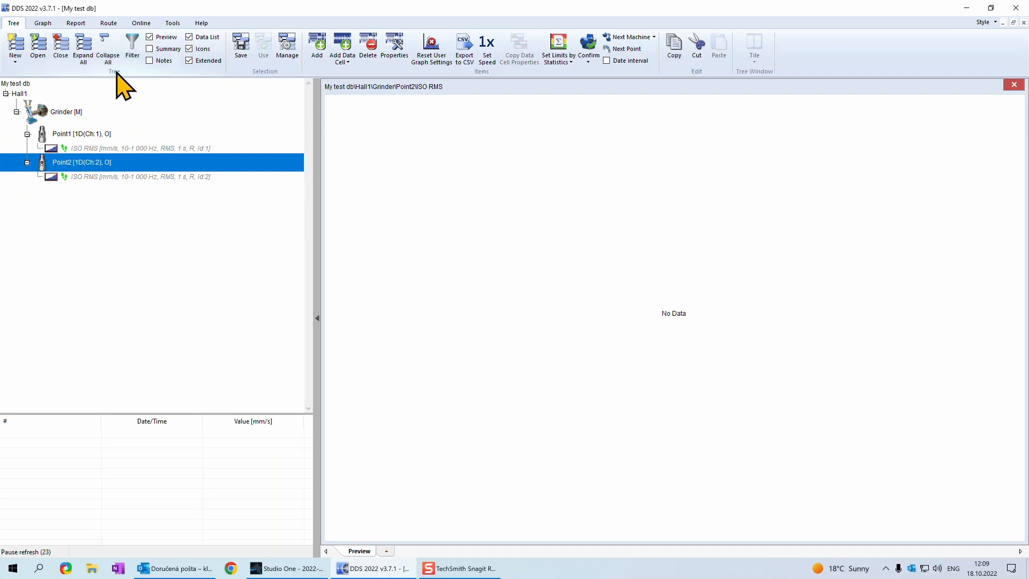
Start online data collection and confirm the Start Data Collection report.
left_click(141, 24)
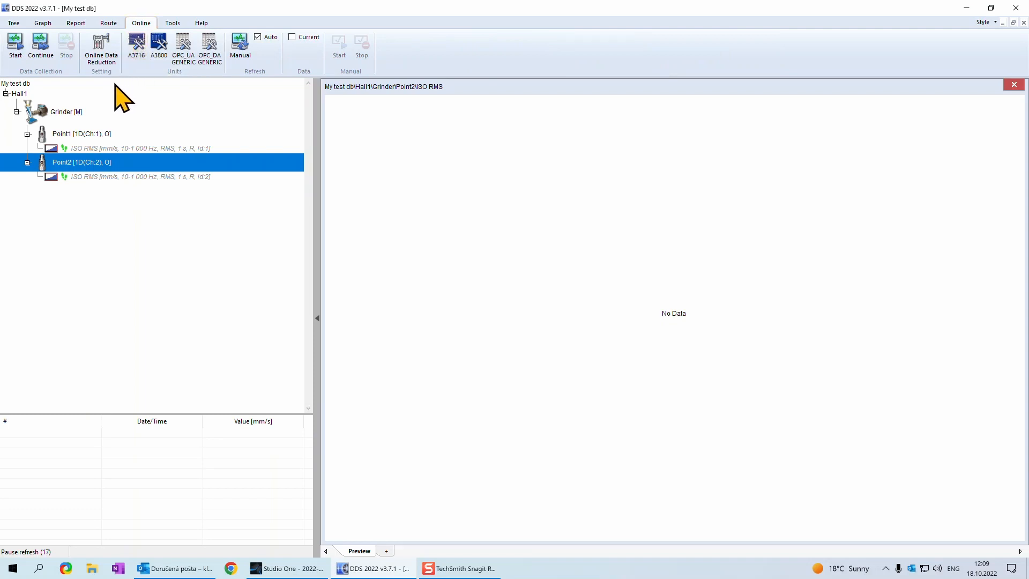
left_click(14, 47)
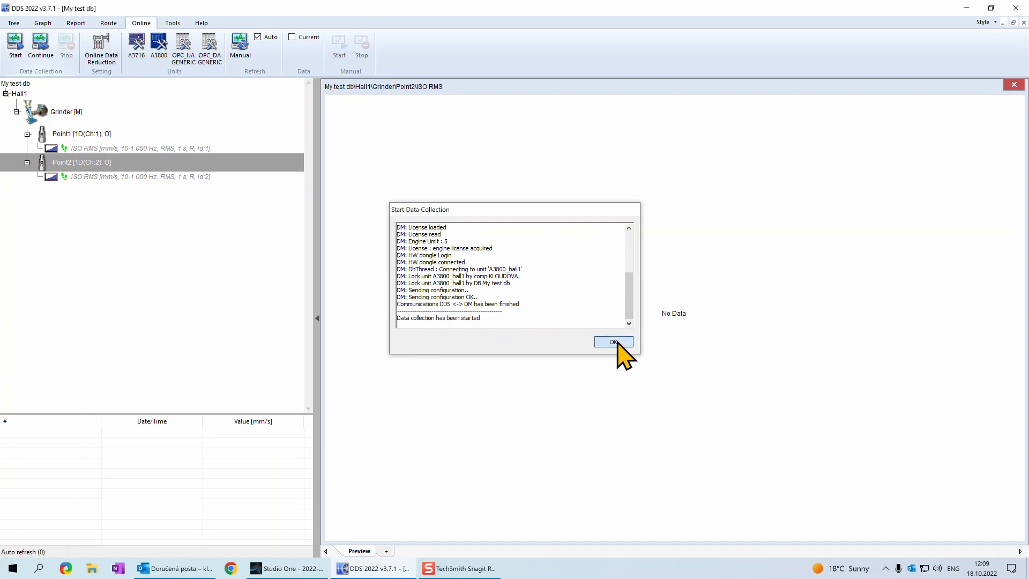
left_click(616, 344)
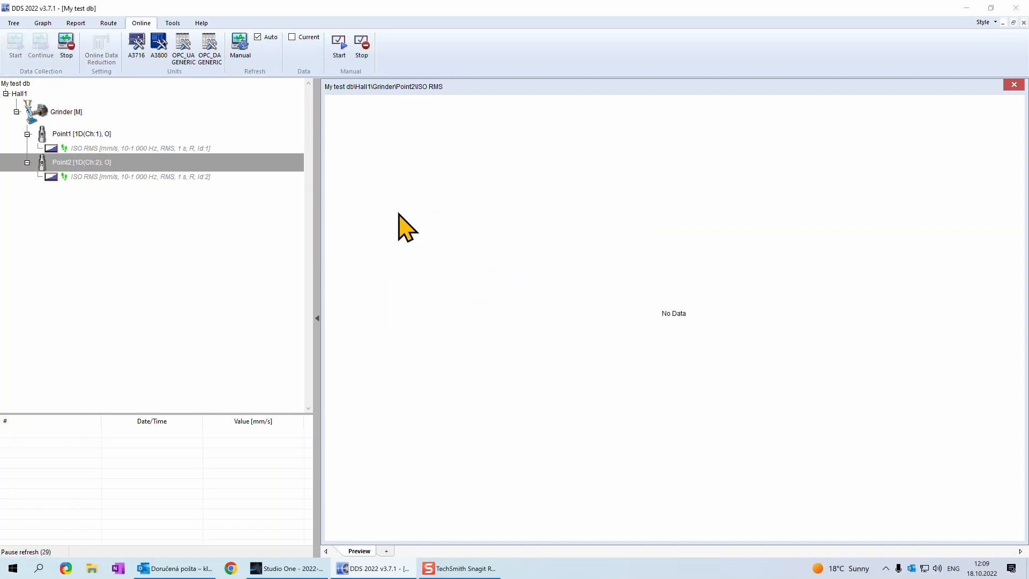
Enable the Current value display so Point2's ISO RMS cell shows its live reading.
left_click(292, 37)
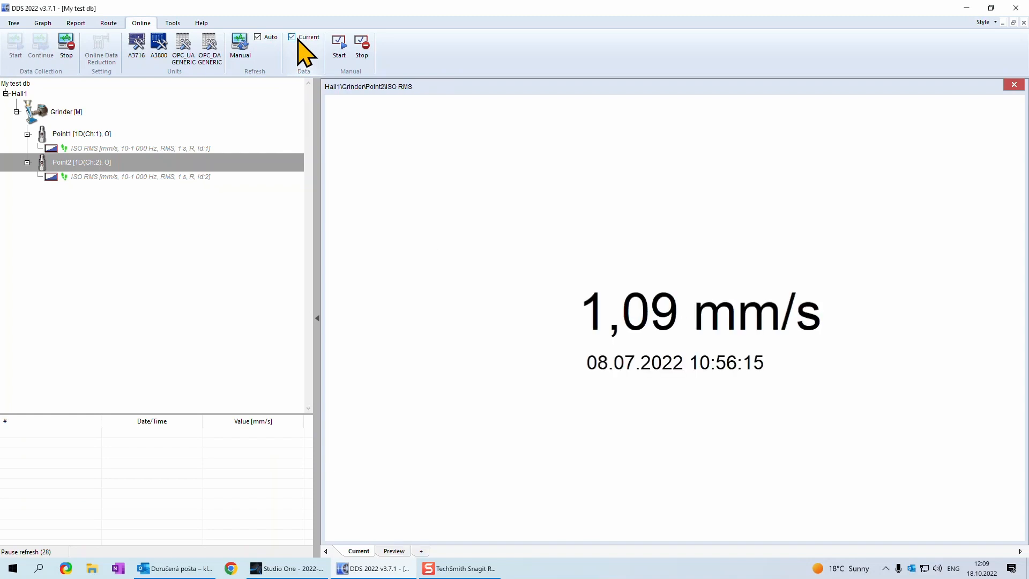